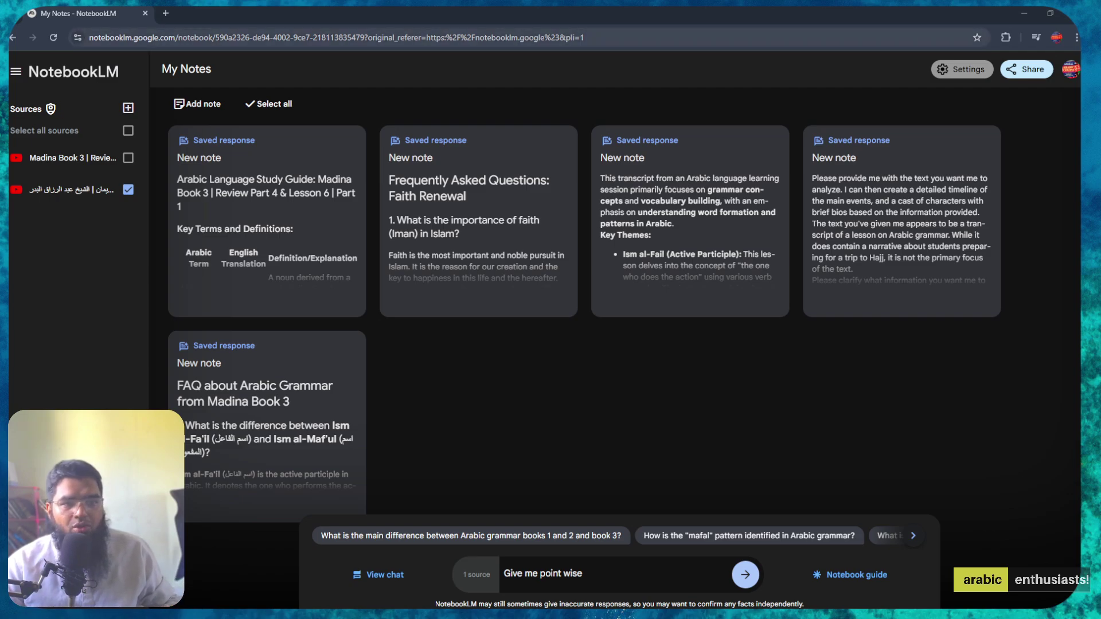
- Start a new YouTube source and paste the lesson's video link
drag(89, 37, 122, 39)
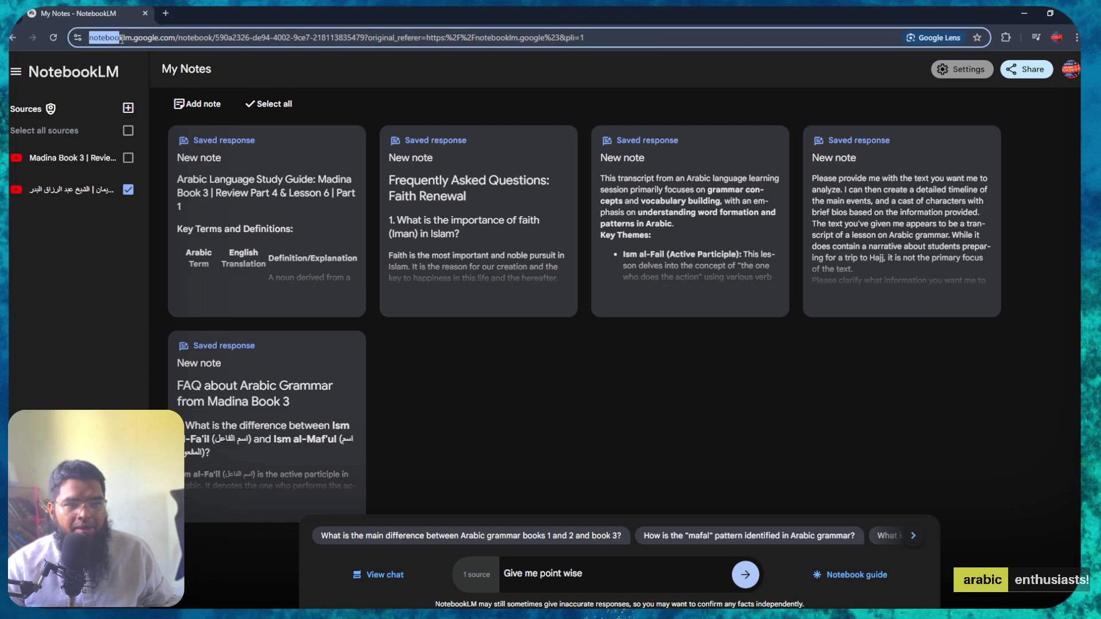
click(93, 218)
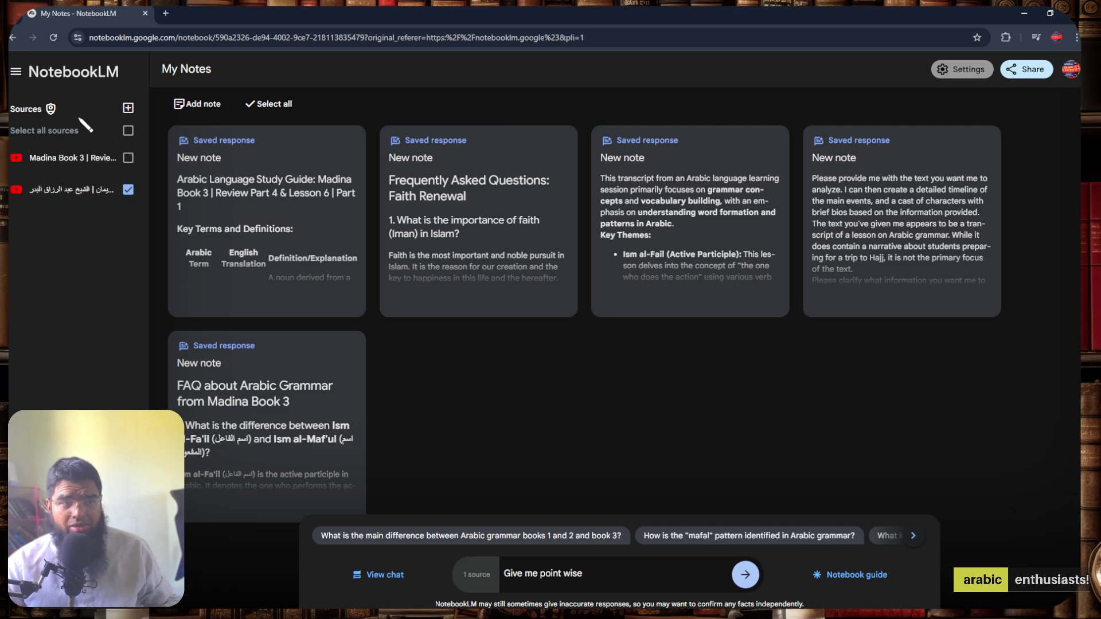
click(128, 108)
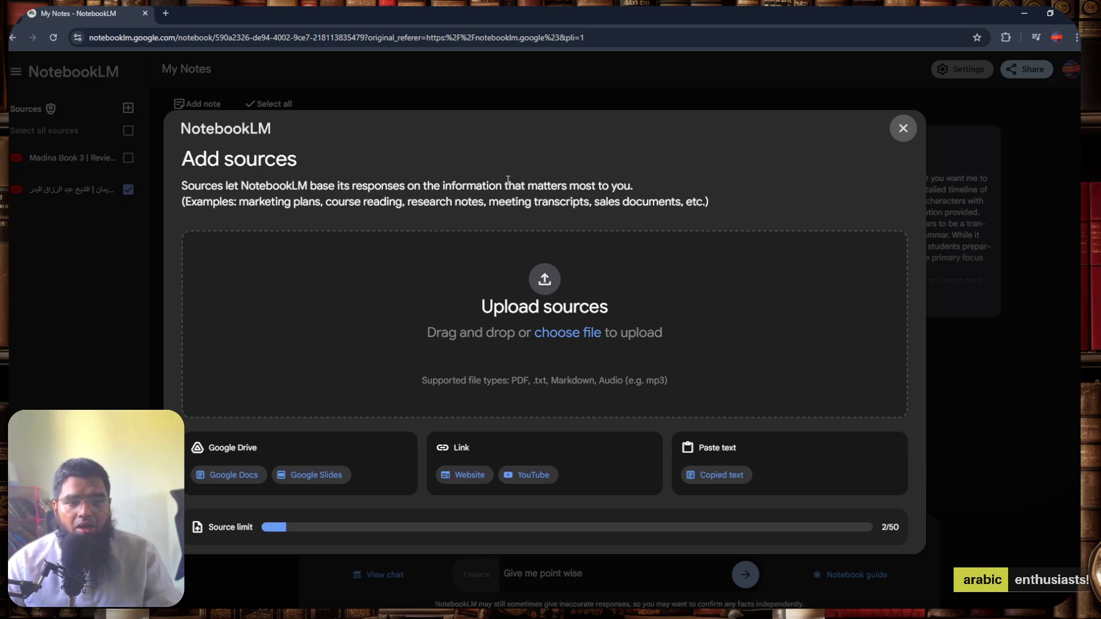
click(538, 483)
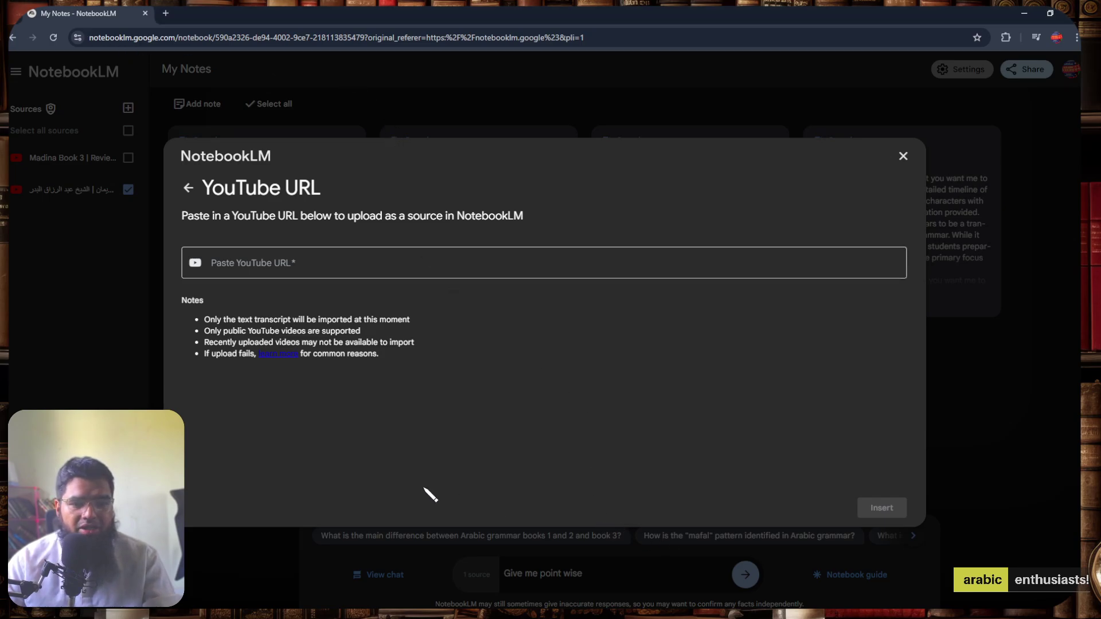
click(342, 258)
text(https://www.youtube.com/watch?v=th0OpAXGbK0)
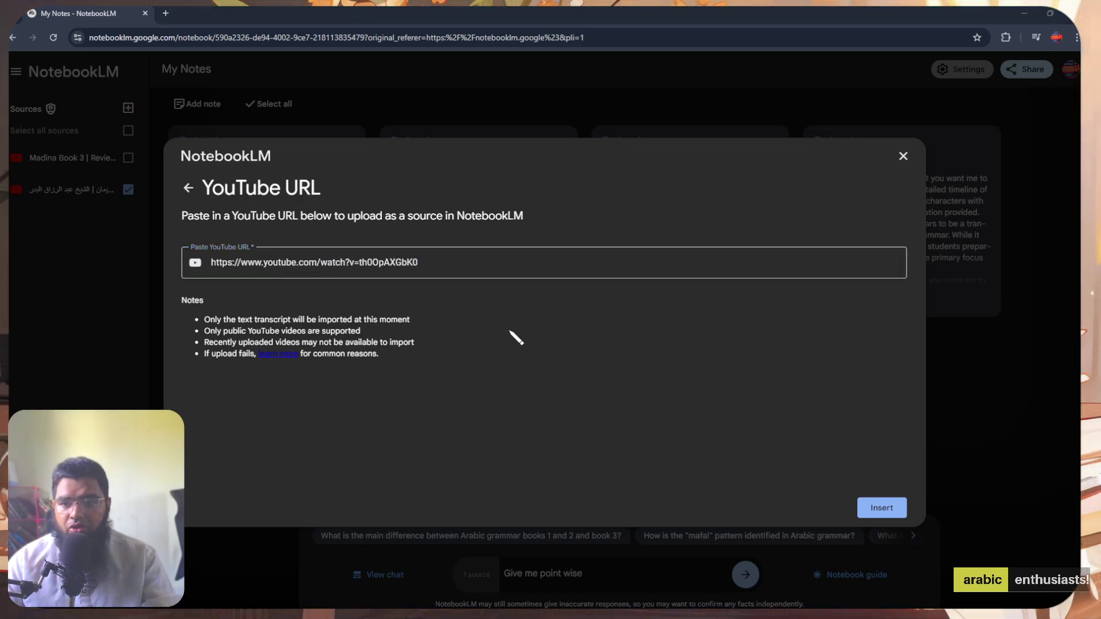
click(511, 335)
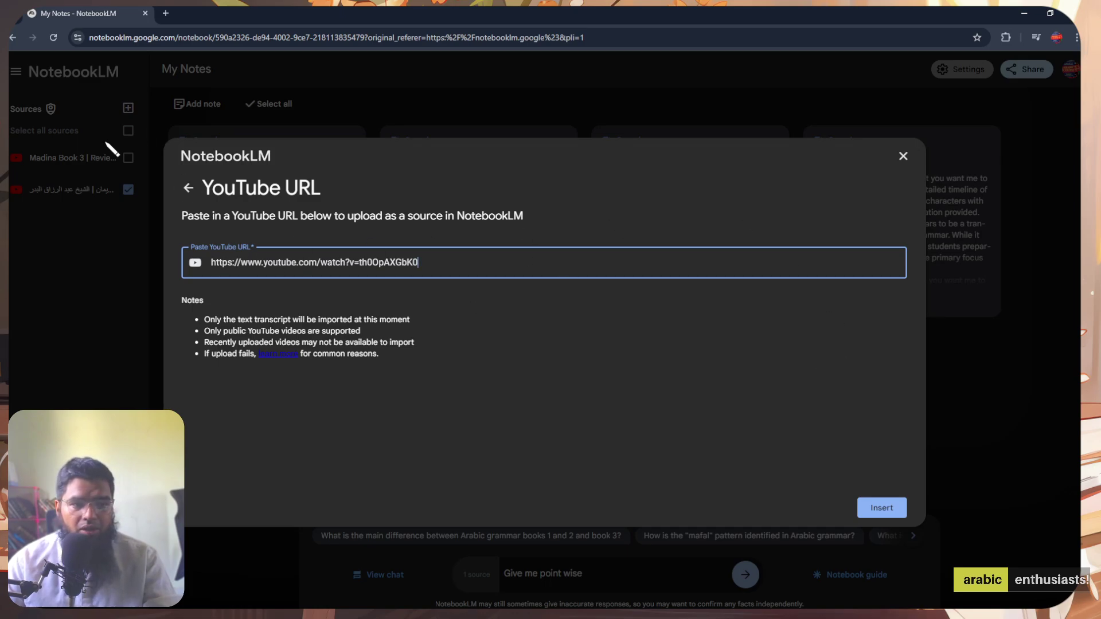
click(188, 187)
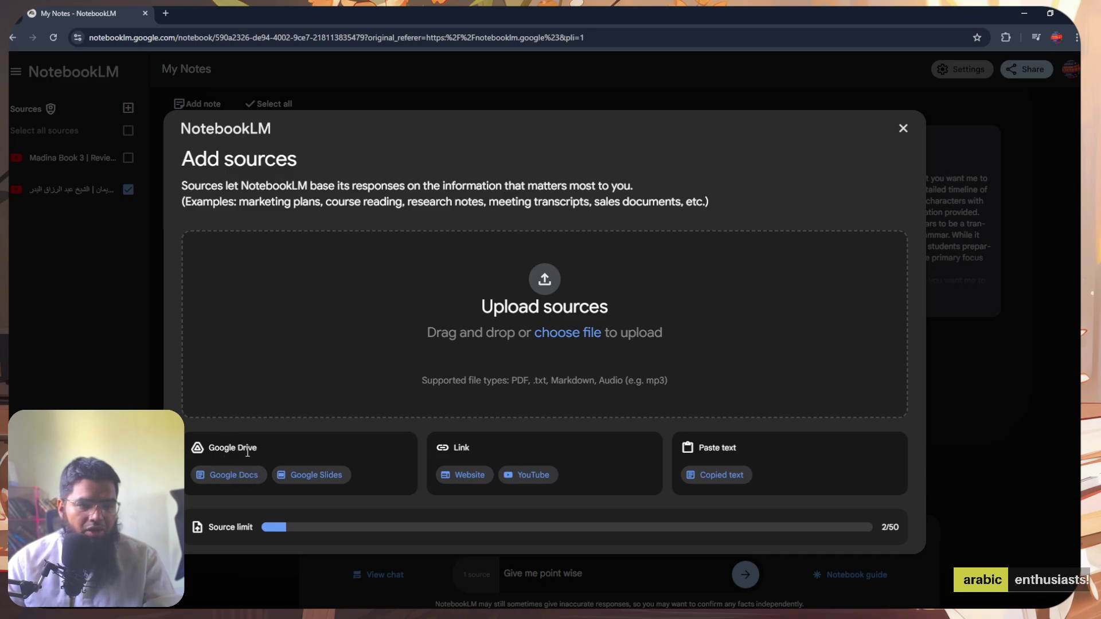
- Reselect YouTube, paste the Madina Book 3 lesson link and insert it as a source
drag(208, 527, 924, 526)
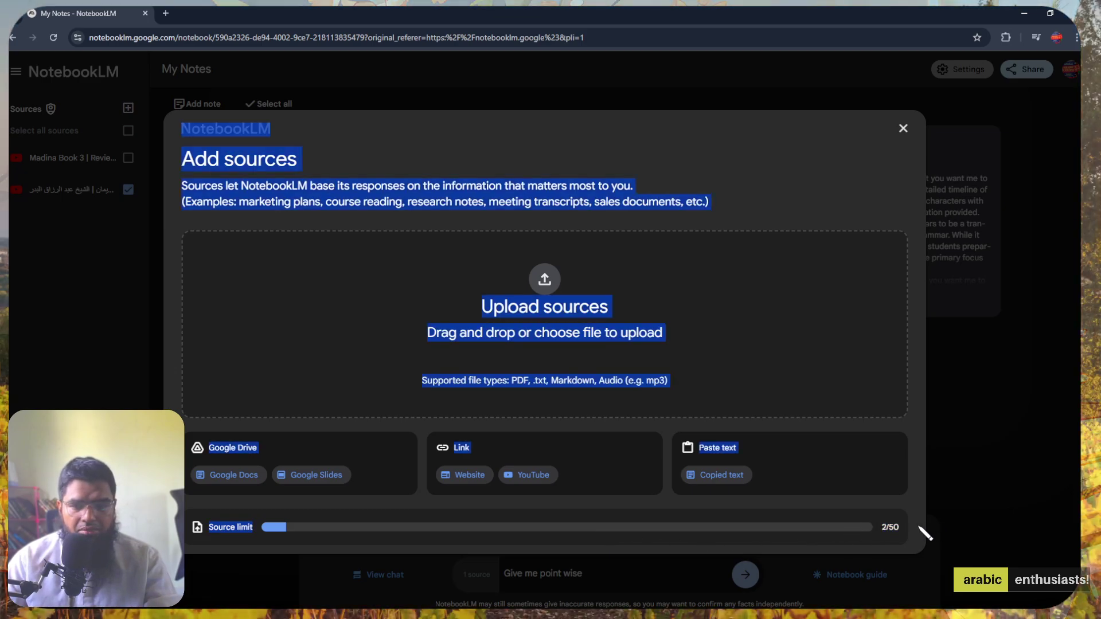
click(840, 502)
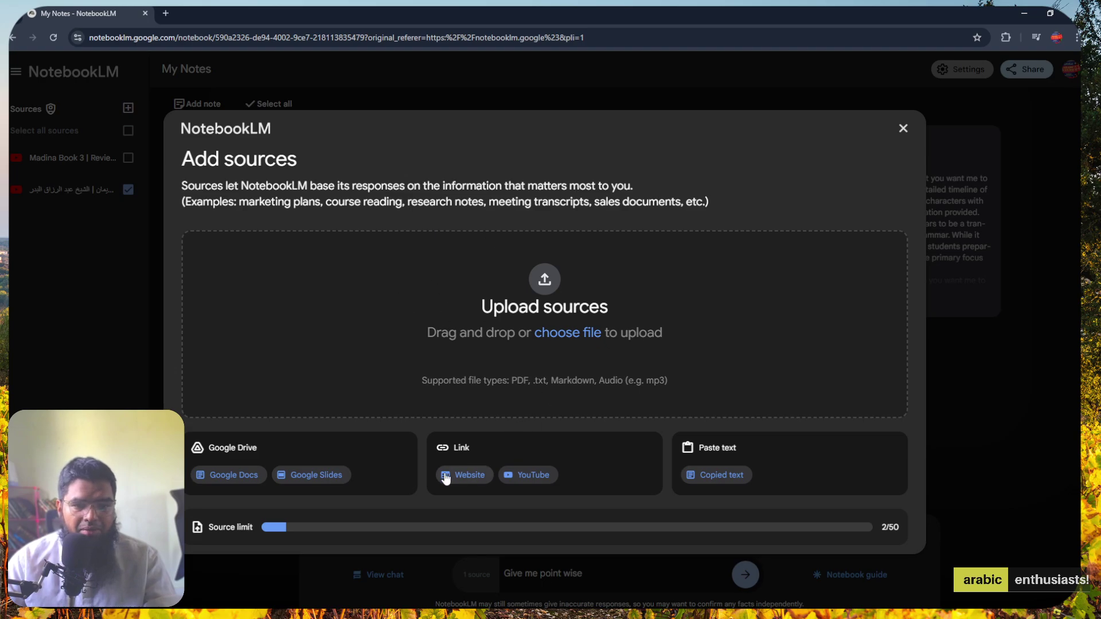
click(531, 481)
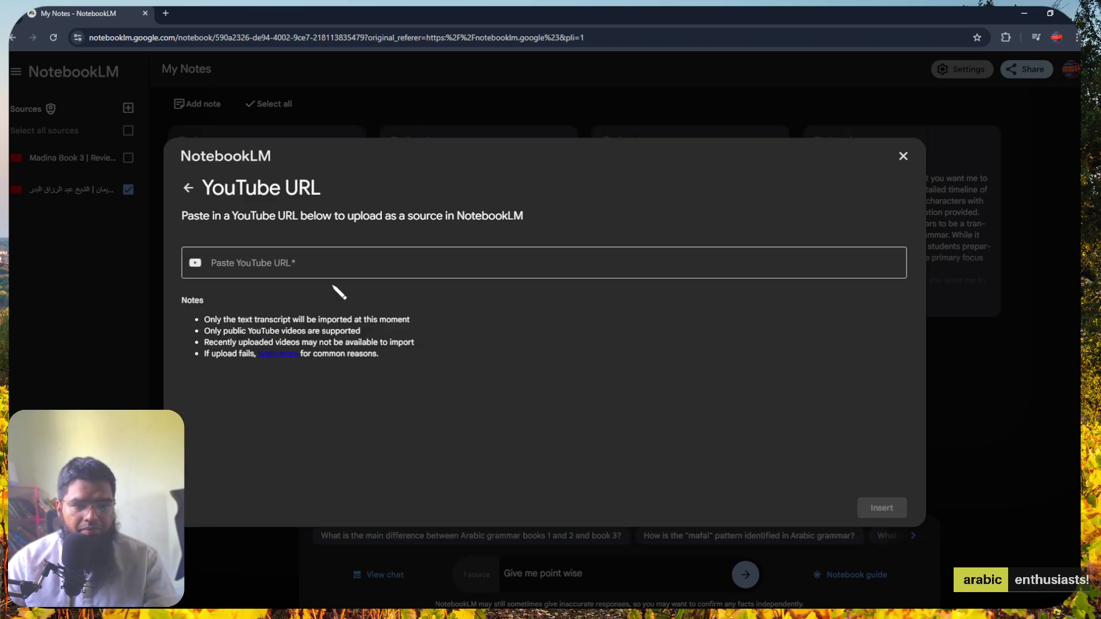
click(339, 261)
text(https://www.youtube.com/watch?v=th0OpAXGbK0)
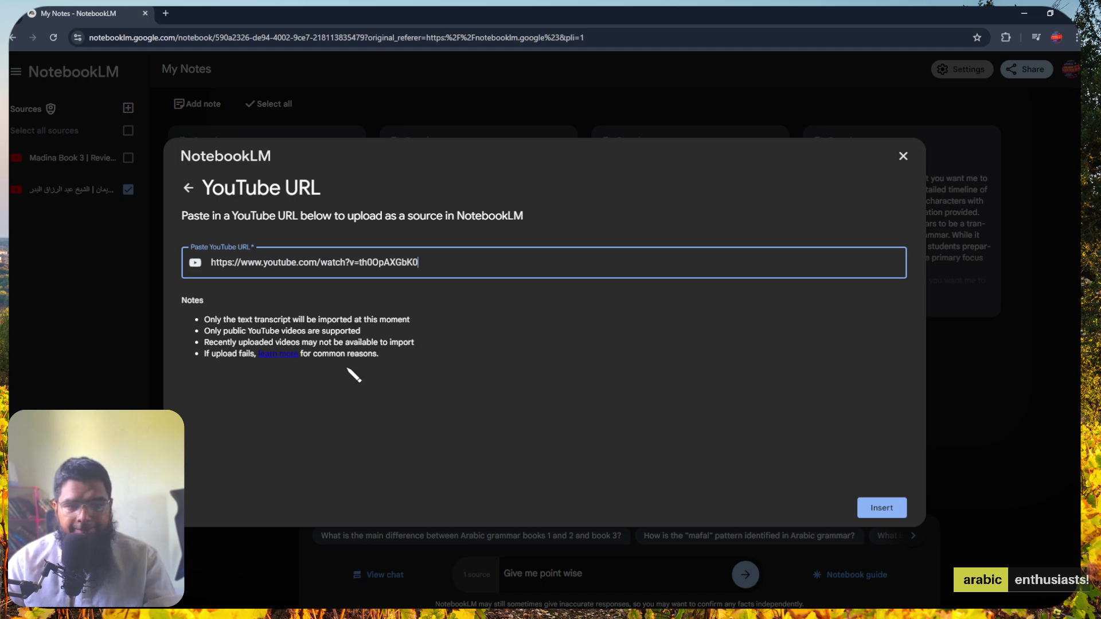
click(873, 514)
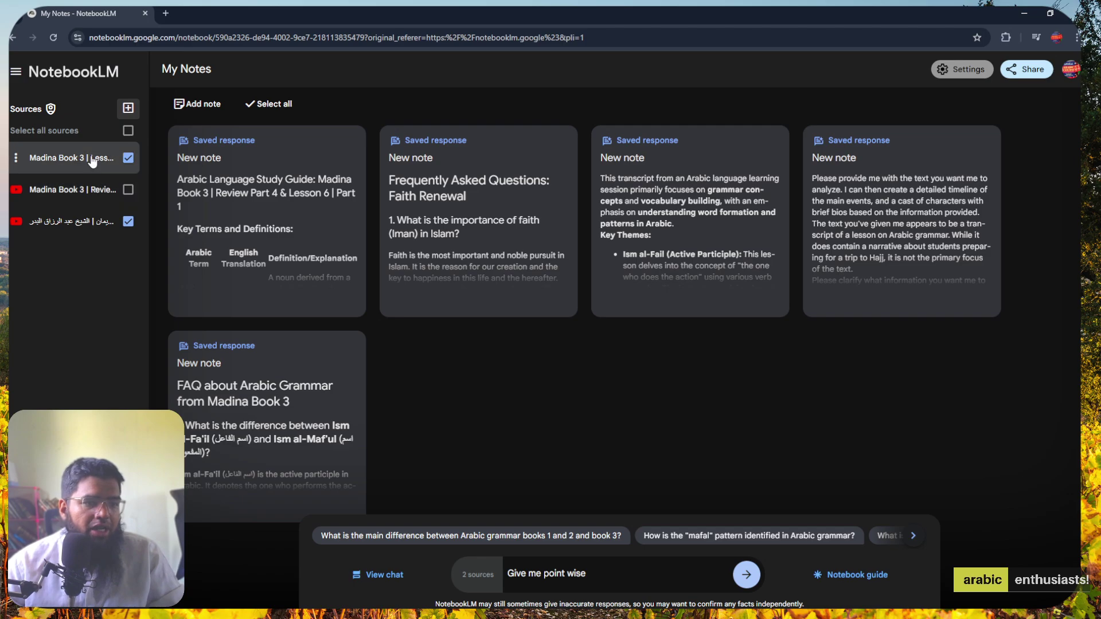
- Deselect the Arabic-titled source, then generate and review the 'FAQ: Reviving Faith' note
click(128, 222)
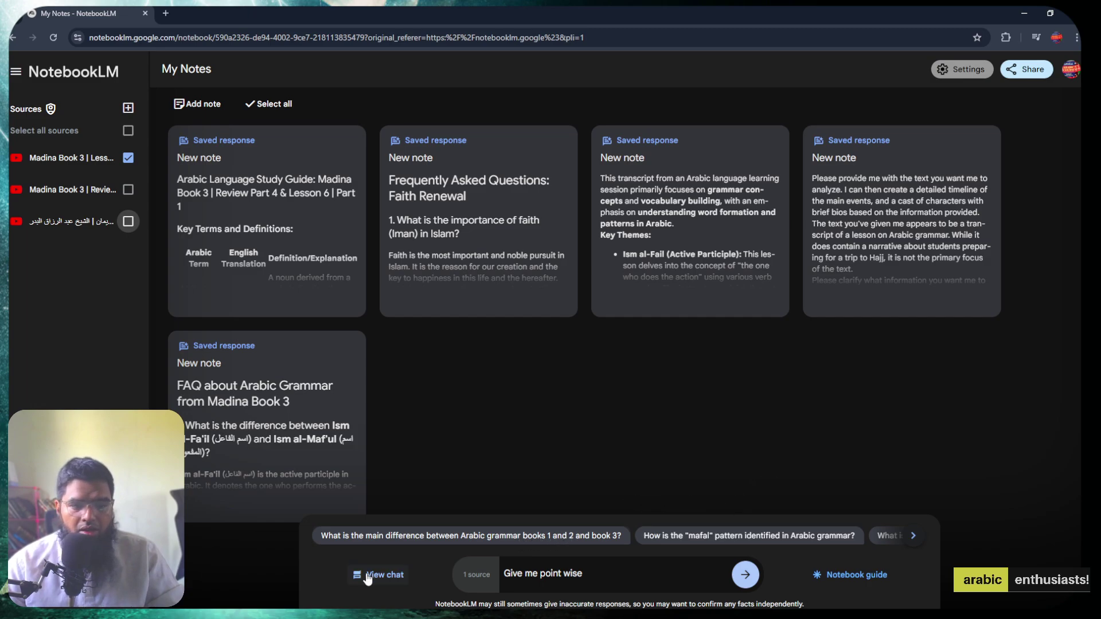
click(854, 574)
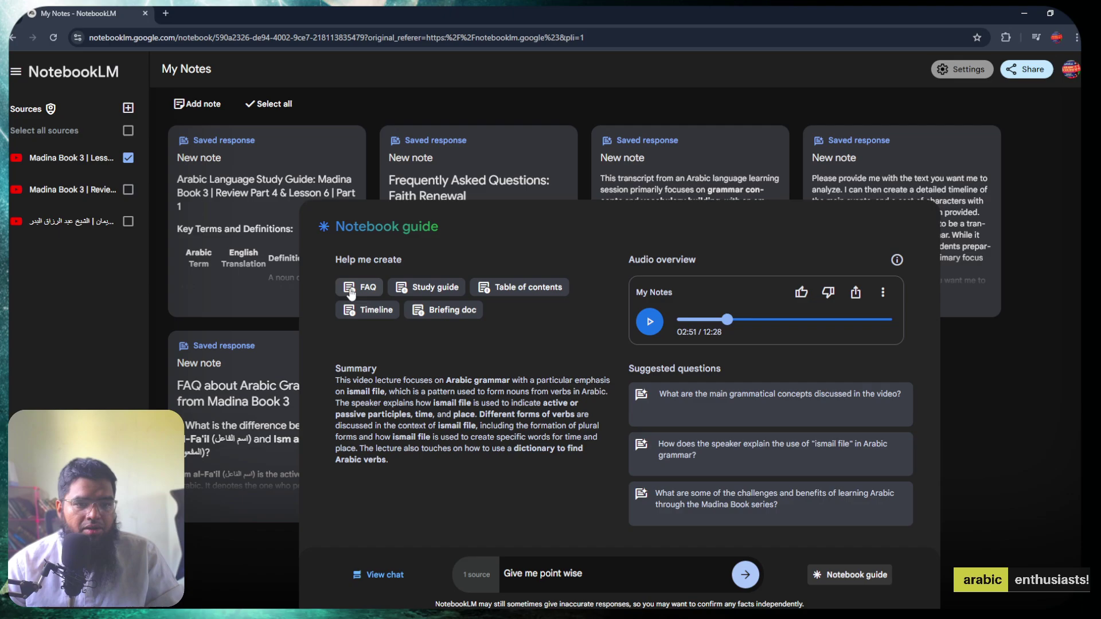
click(351, 290)
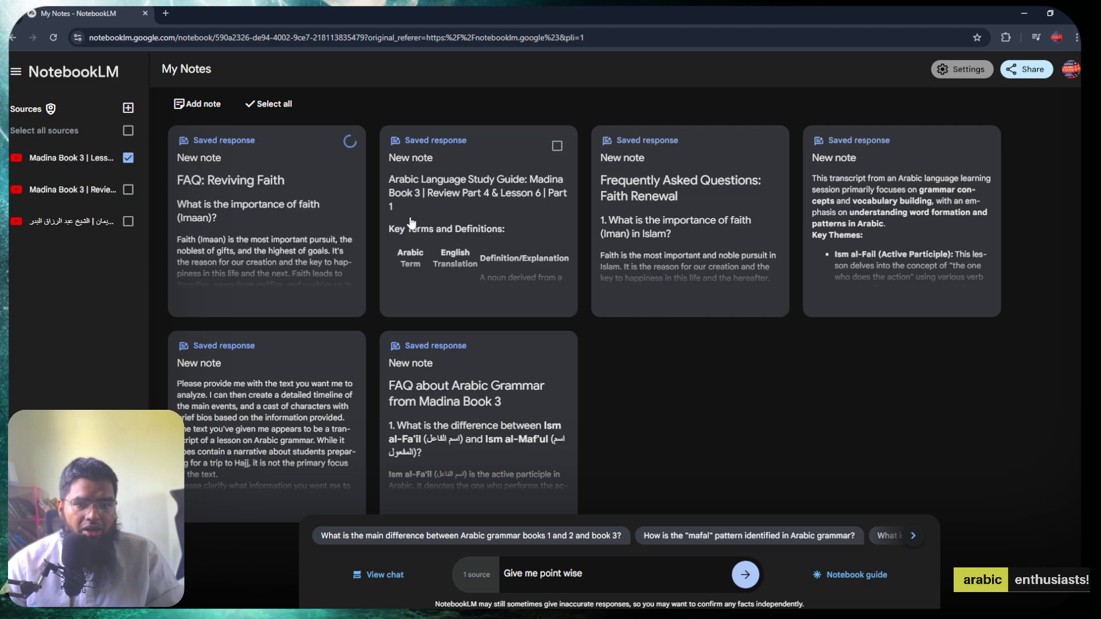
click(285, 209)
triple_click(329, 290)
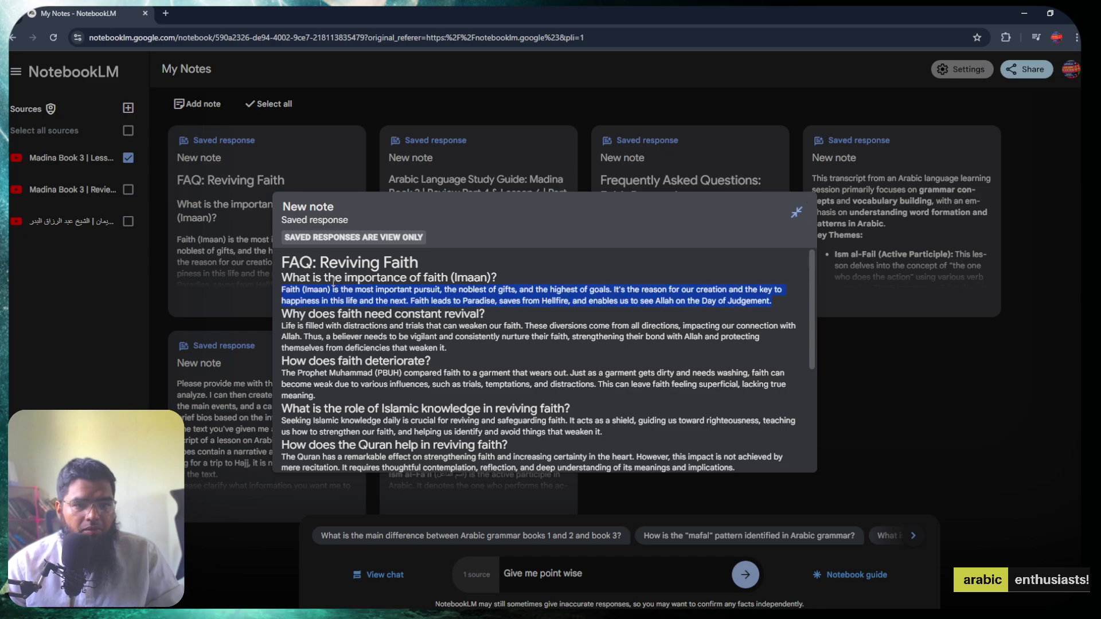
click(796, 213)
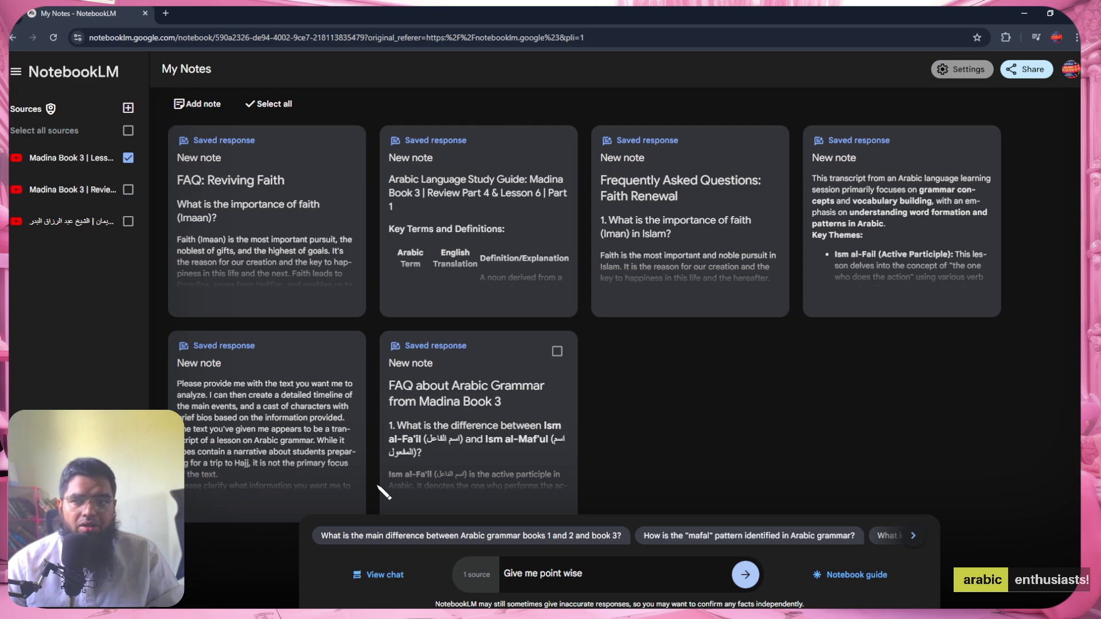
- Open the Madina Book 3 Lesson 13 source guide and send its Lam of Amr topic to chat
click(81, 163)
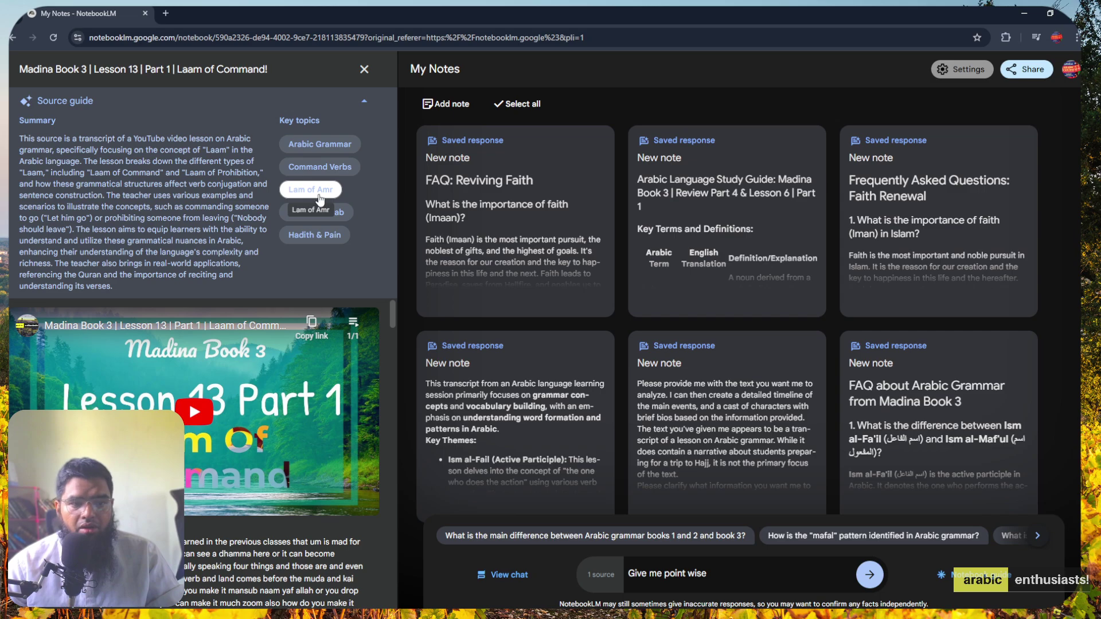
click(319, 195)
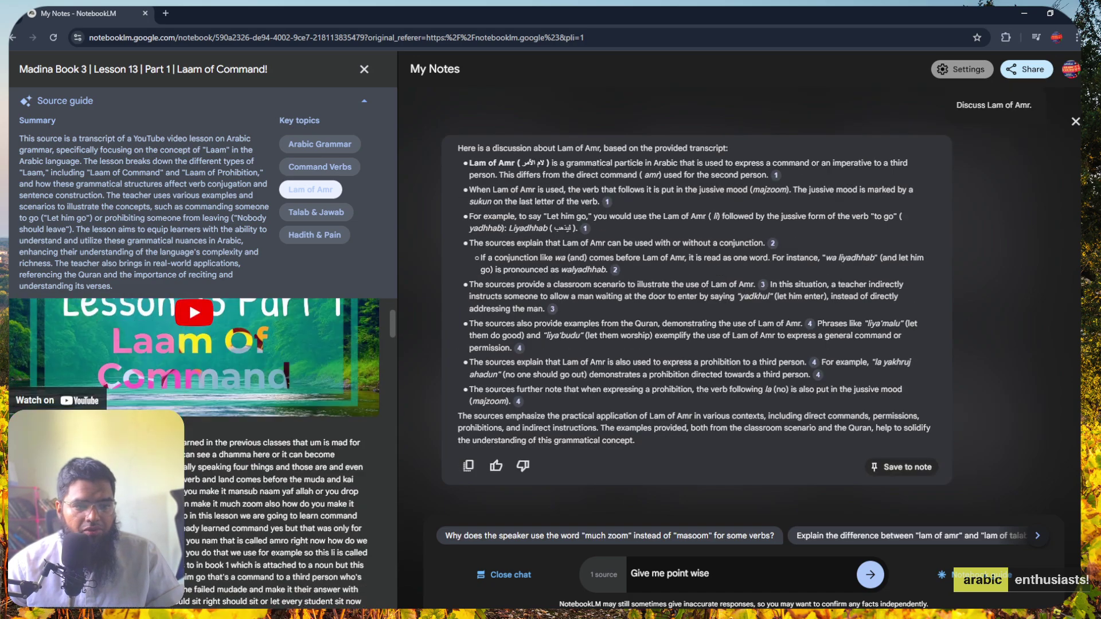
- Highlight the bullets and example words in the Lam of Amr answer
drag(469, 163, 757, 175)
triple_click(751, 191)
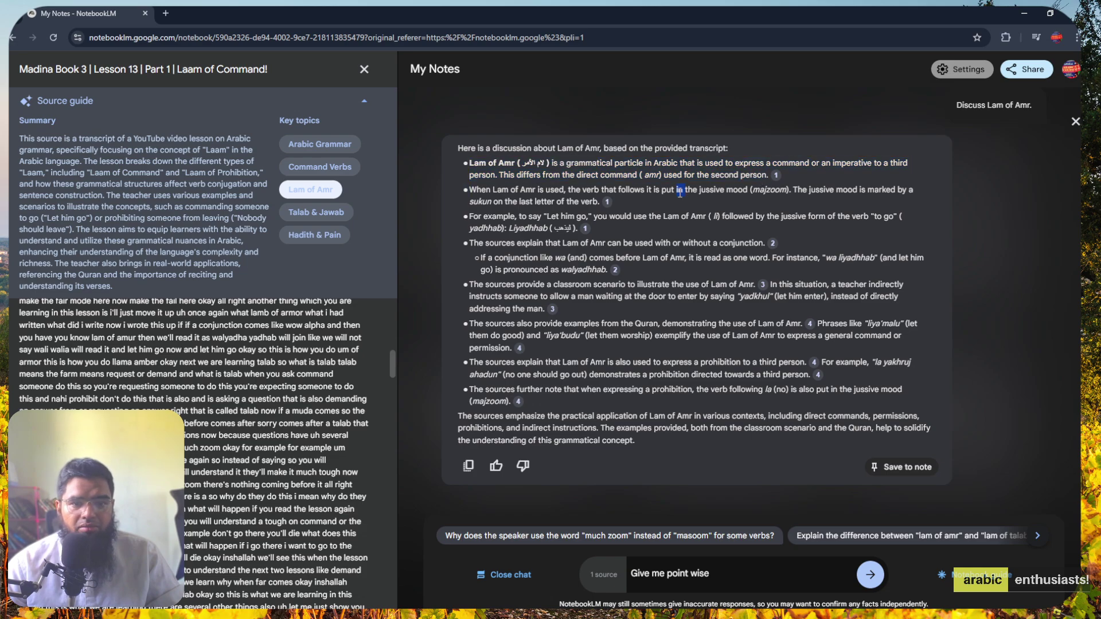
triple_click(723, 221)
click(723, 226)
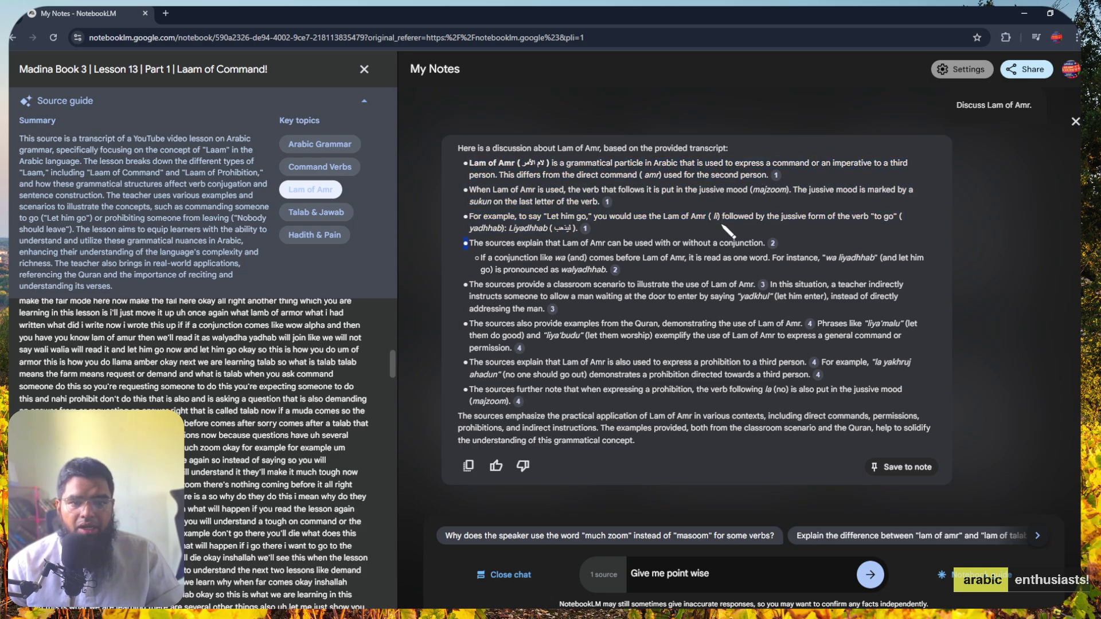
triple_click(613, 225)
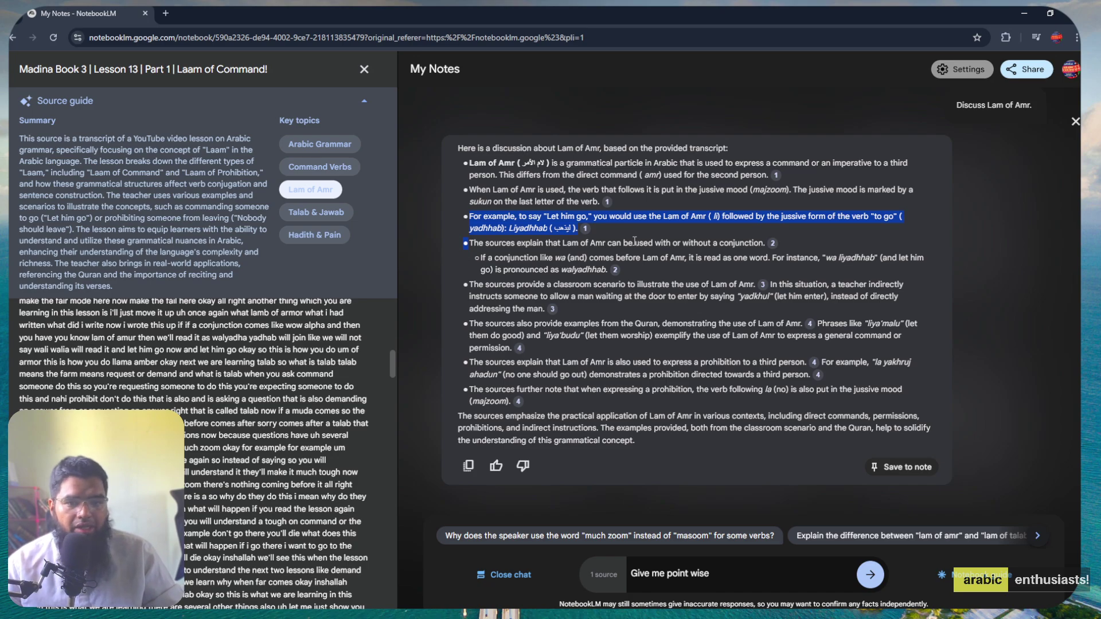
triple_click(844, 262)
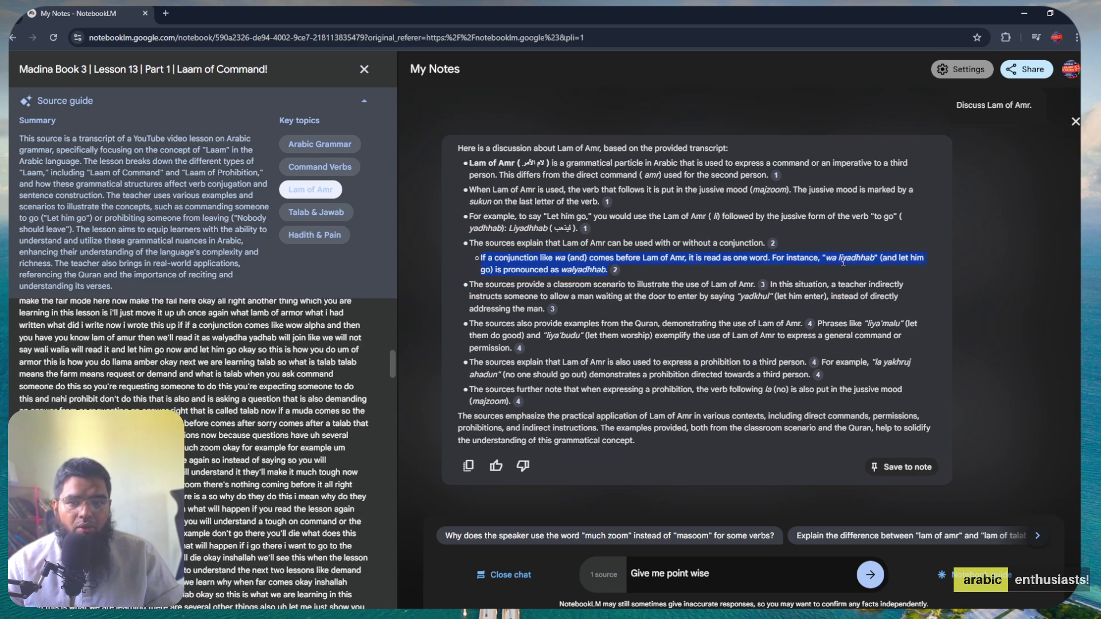
double_click(843, 258)
double_click(569, 270)
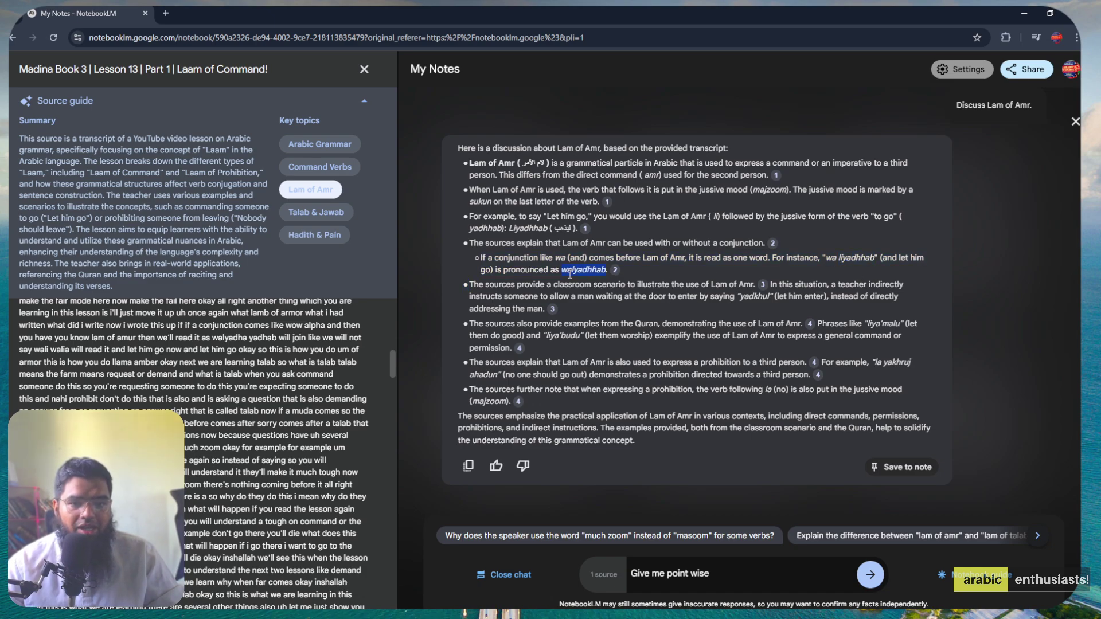
double_click(591, 286)
triple_click(590, 287)
triple_click(634, 294)
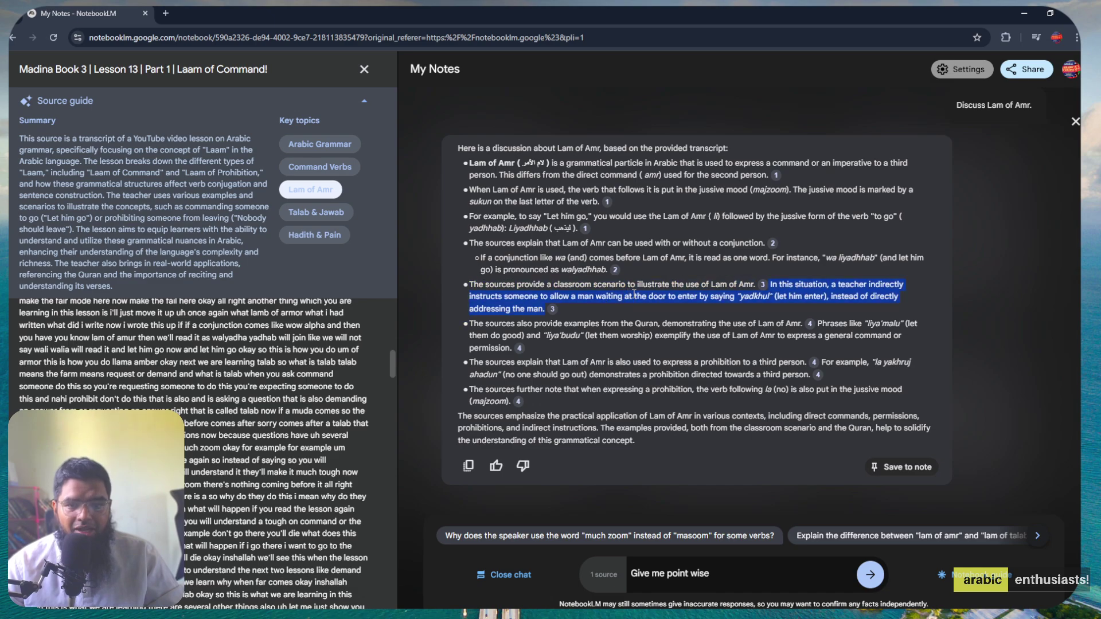
- Collapse the lesson's summary and key topics and close the source view
scroll(787, 417, up, 5)
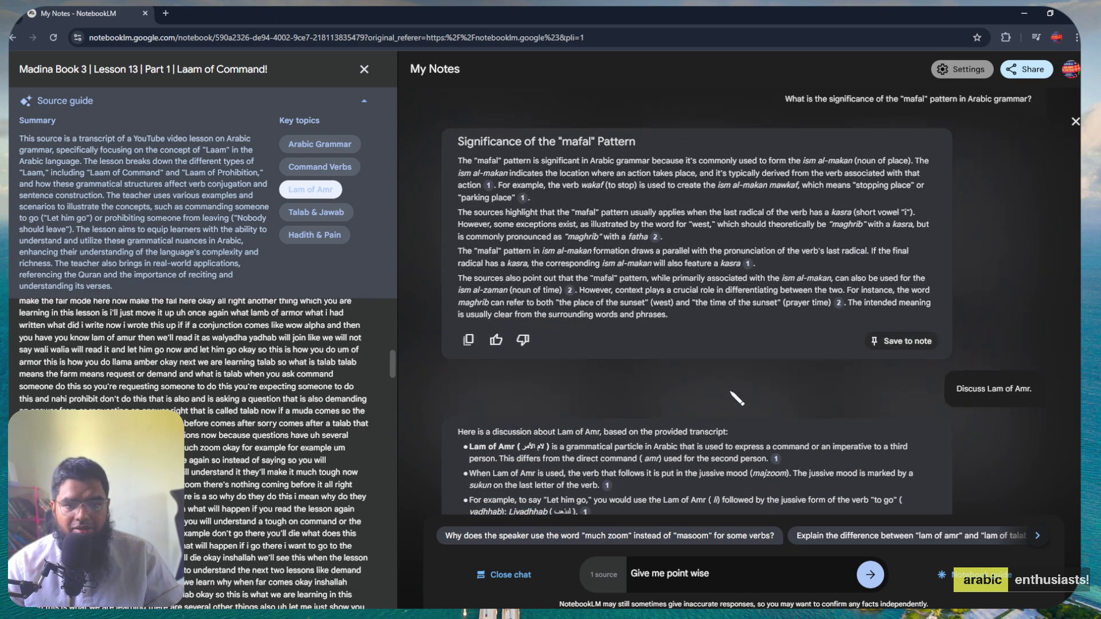
scroll(634, 377, up, 6)
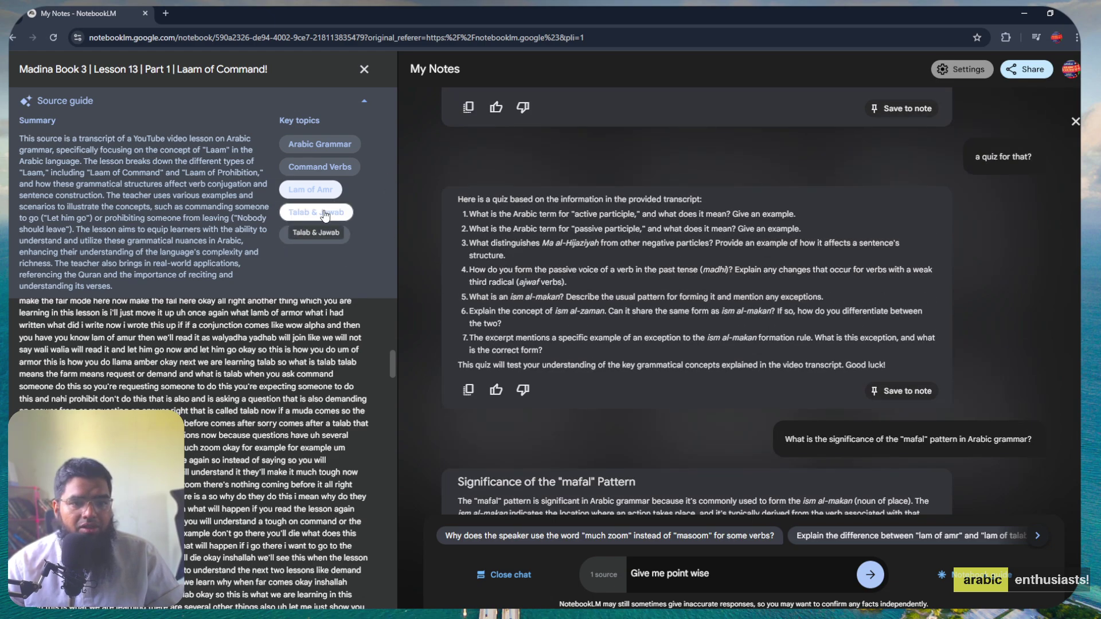
click(367, 105)
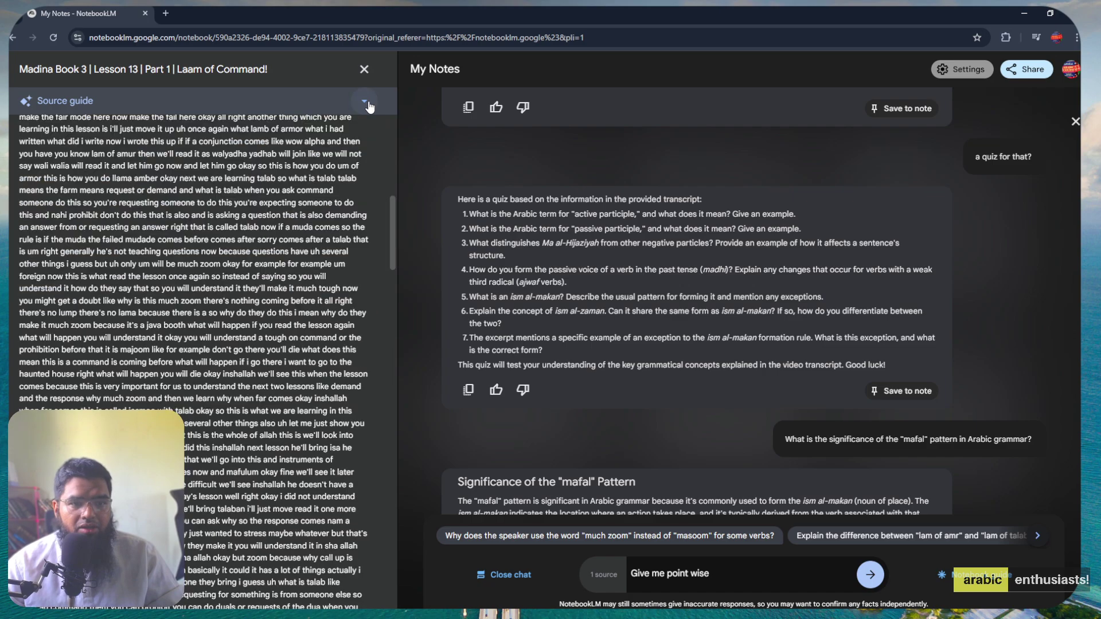
click(364, 69)
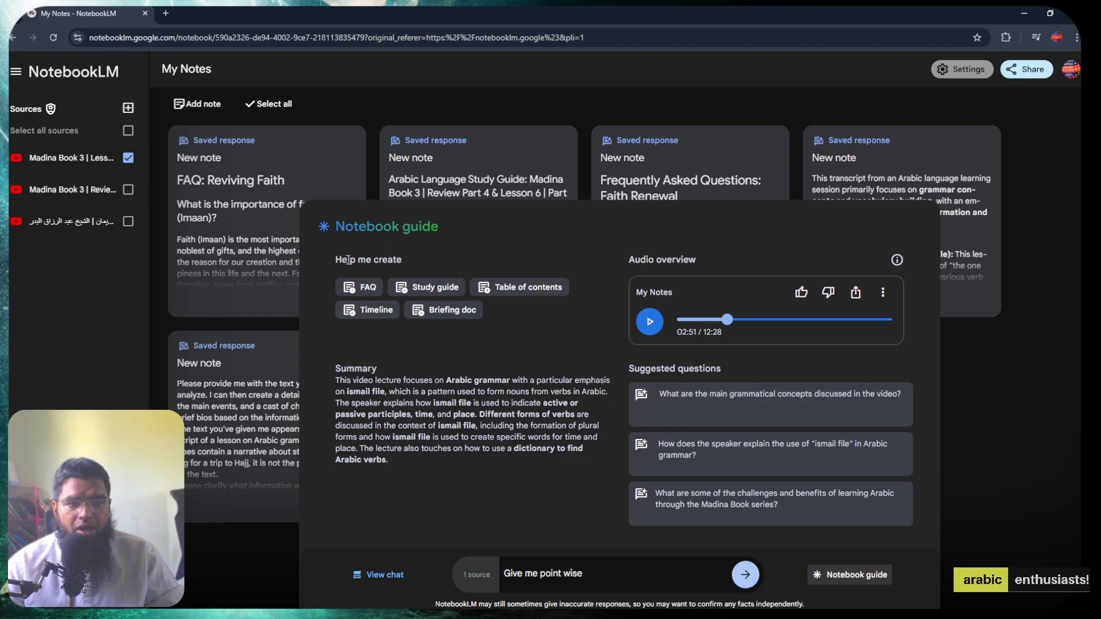
- Reopen the notebook guide, deselect the first Madina Book 3 source, and open the Arabic sermon's guide
triple_click(347, 260)
click(367, 262)
triple_click(384, 265)
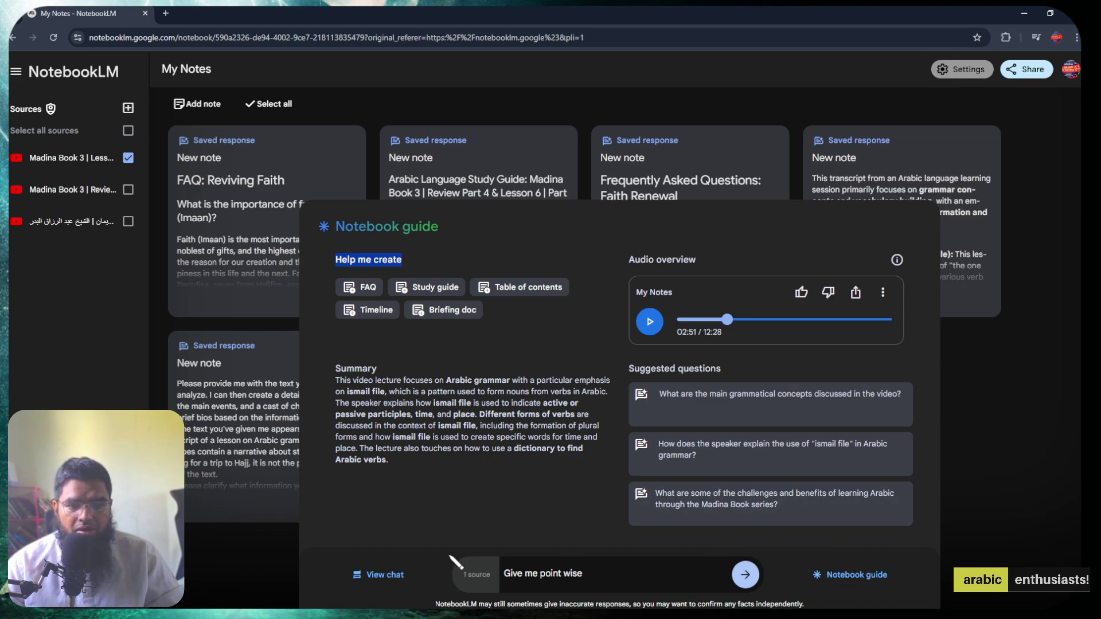
click(370, 575)
click(370, 576)
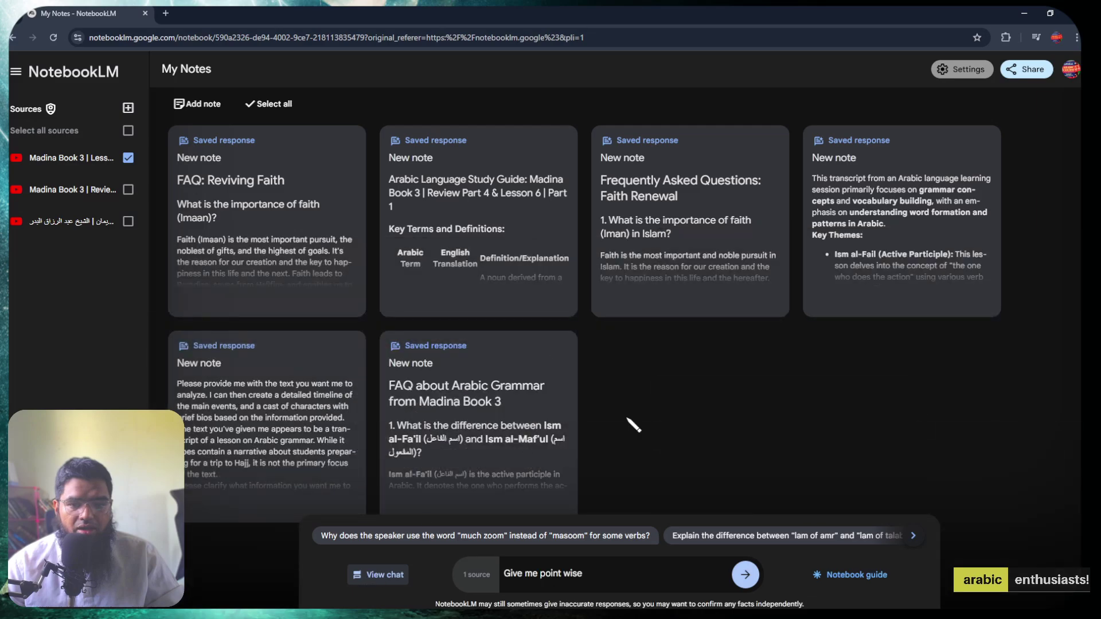
click(851, 575)
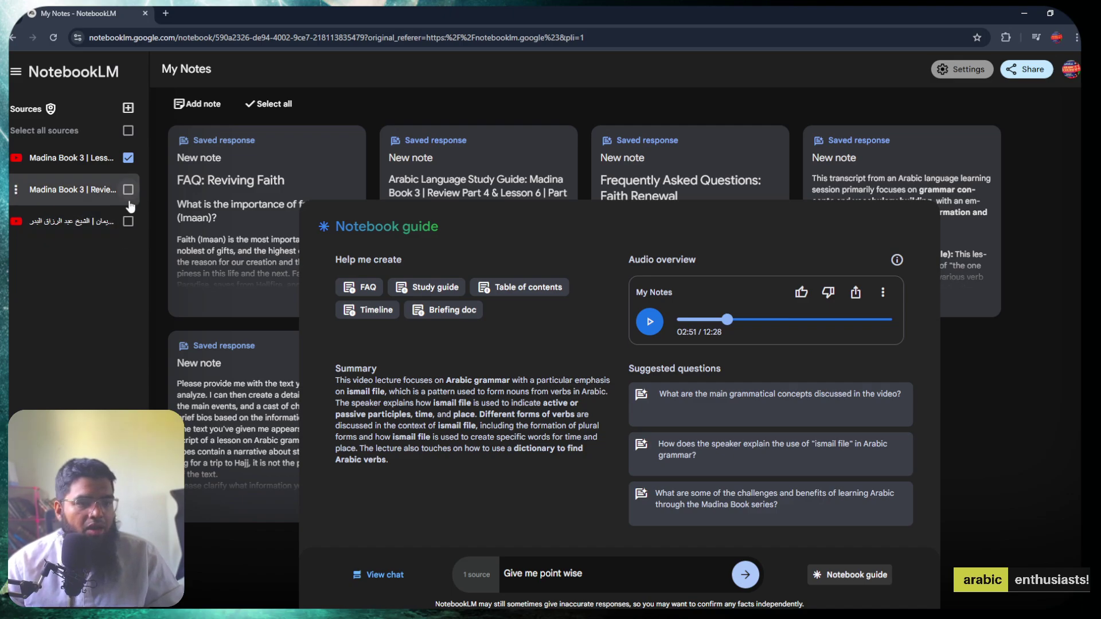
click(128, 158)
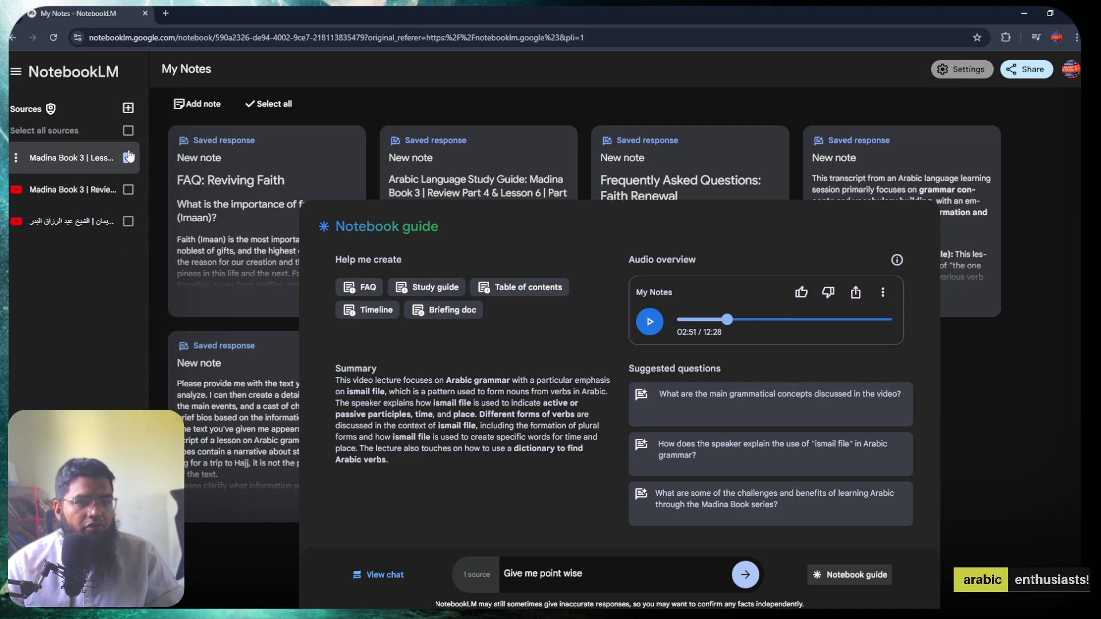
click(75, 227)
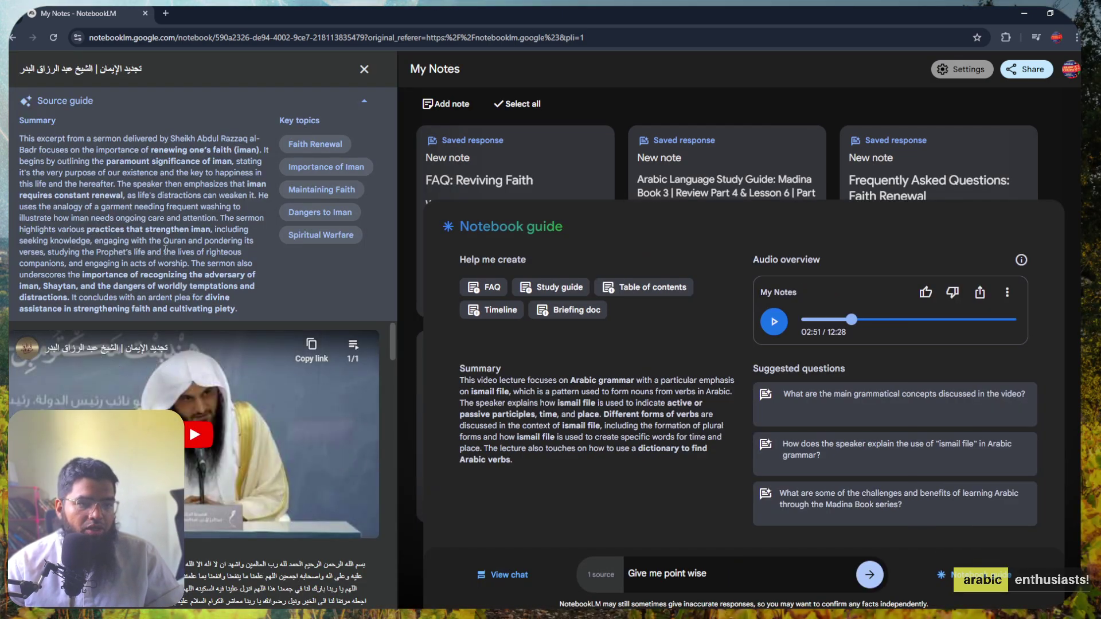
- Scroll through the sermon transcript and send the Spiritual Warfare key topic to chat
scroll(291, 521, down, 5)
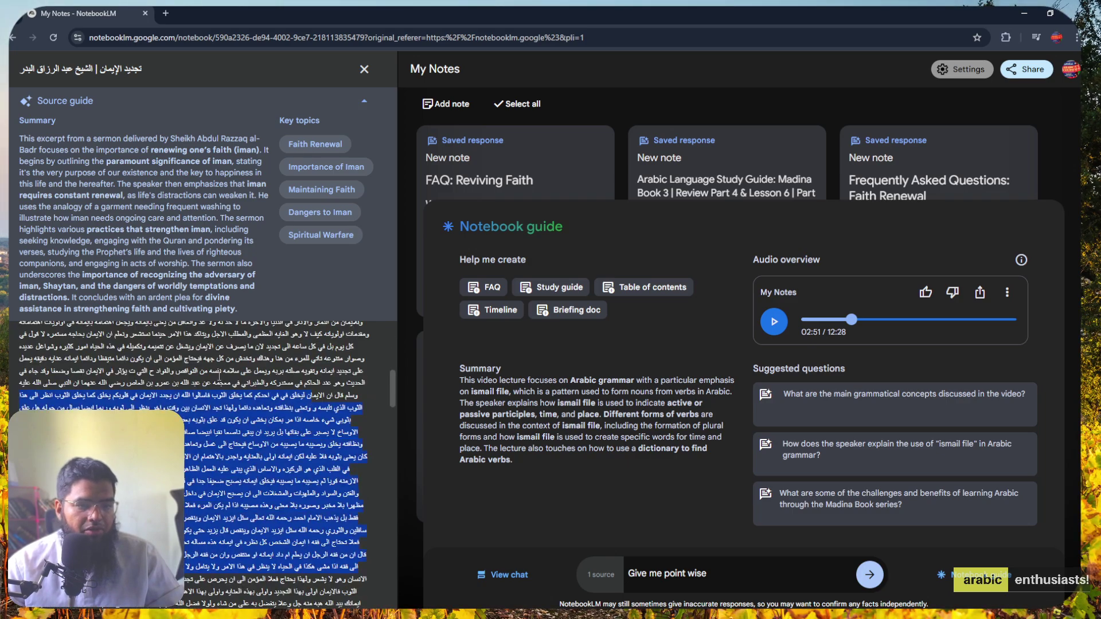
scroll(193, 465, down, 10)
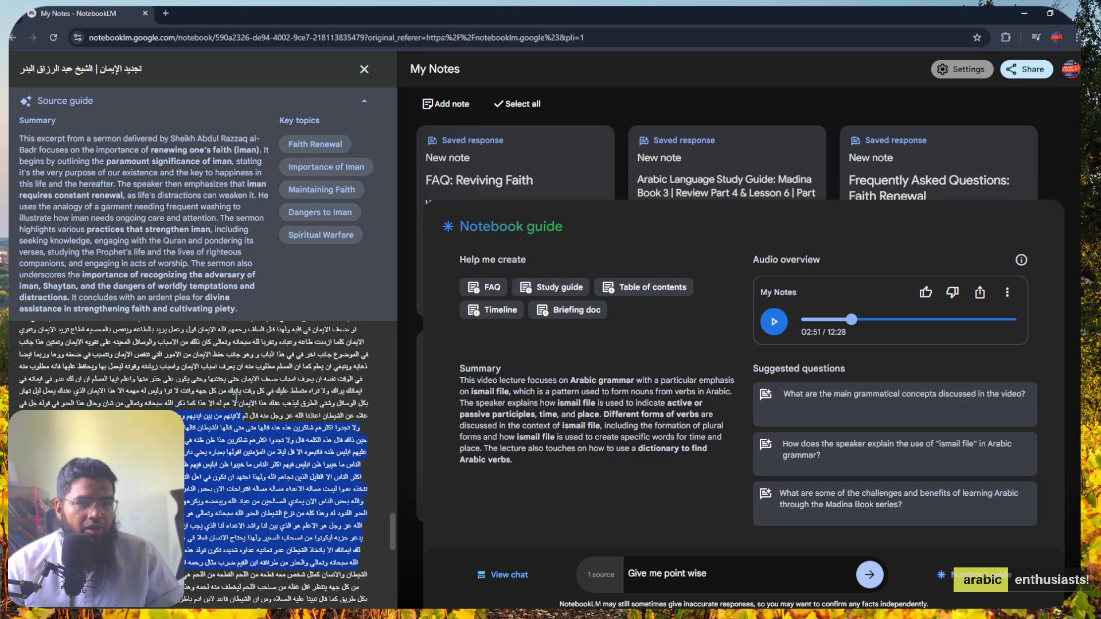
scroll(231, 408, up, 5)
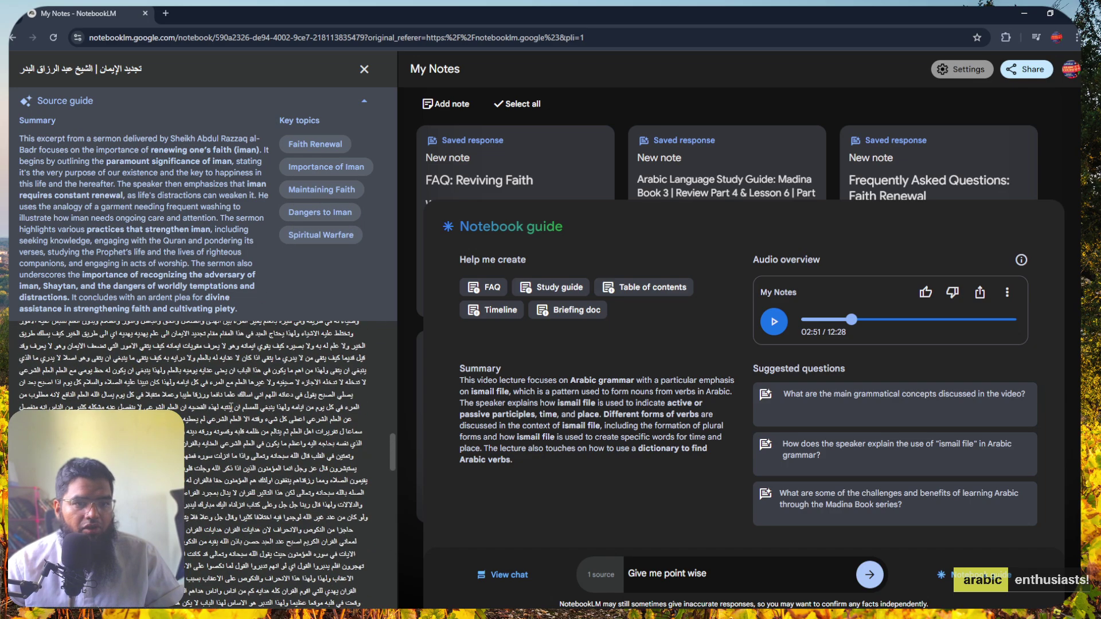
scroll(214, 407, up, 5)
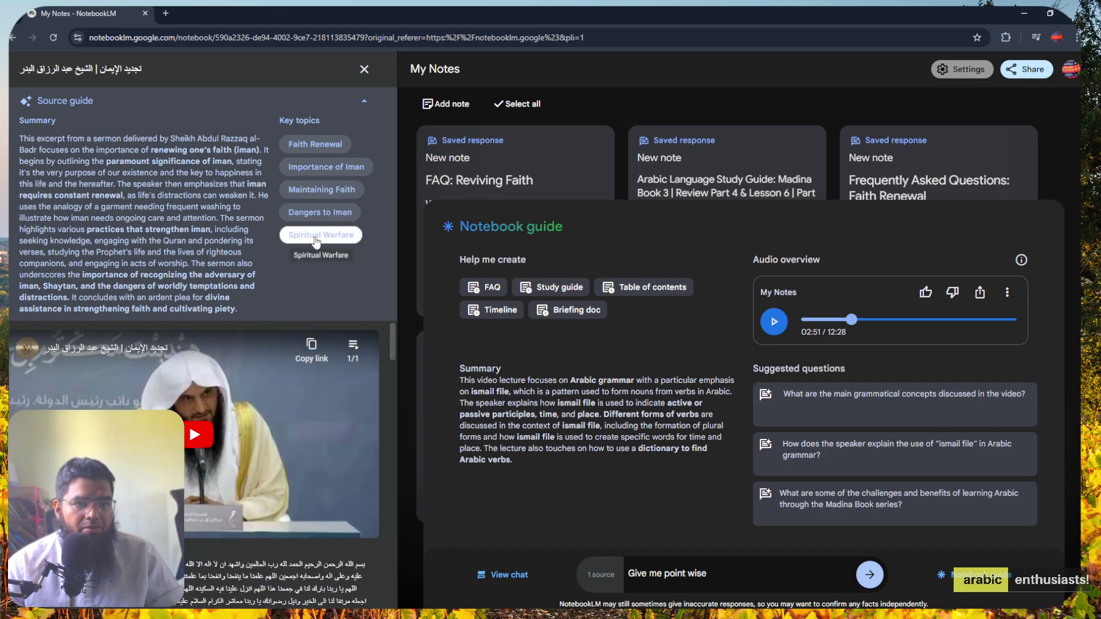
click(316, 241)
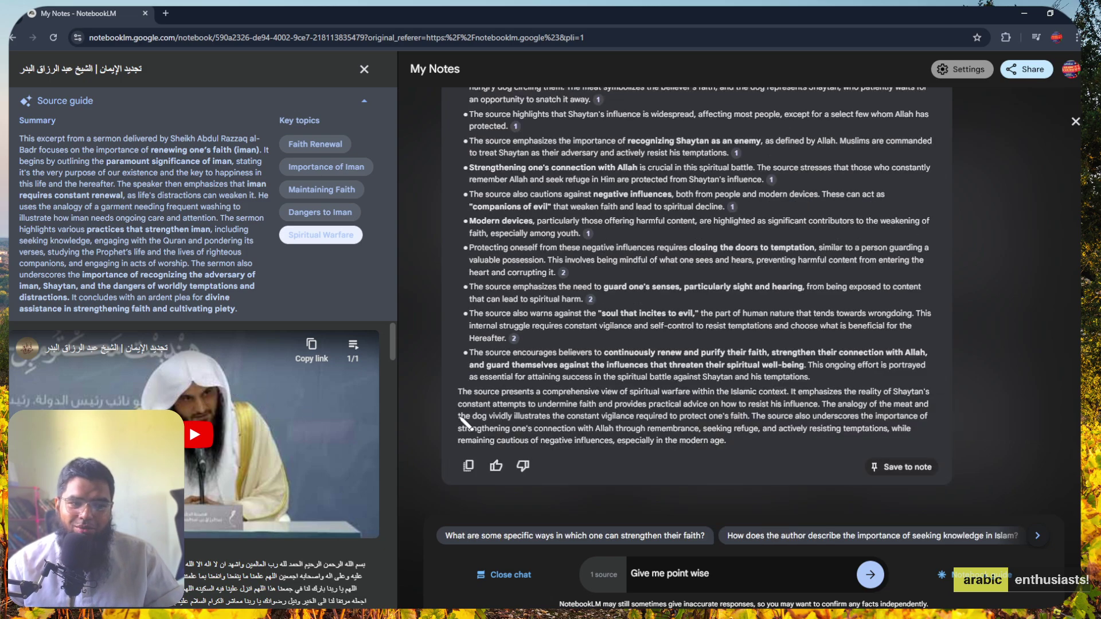
- Highlight lines and words of the Spiritual Warfare answer and view its cited sermon passage
scroll(597, 393, up, 5)
scroll(597, 393, up, 2)
triple_click(640, 319)
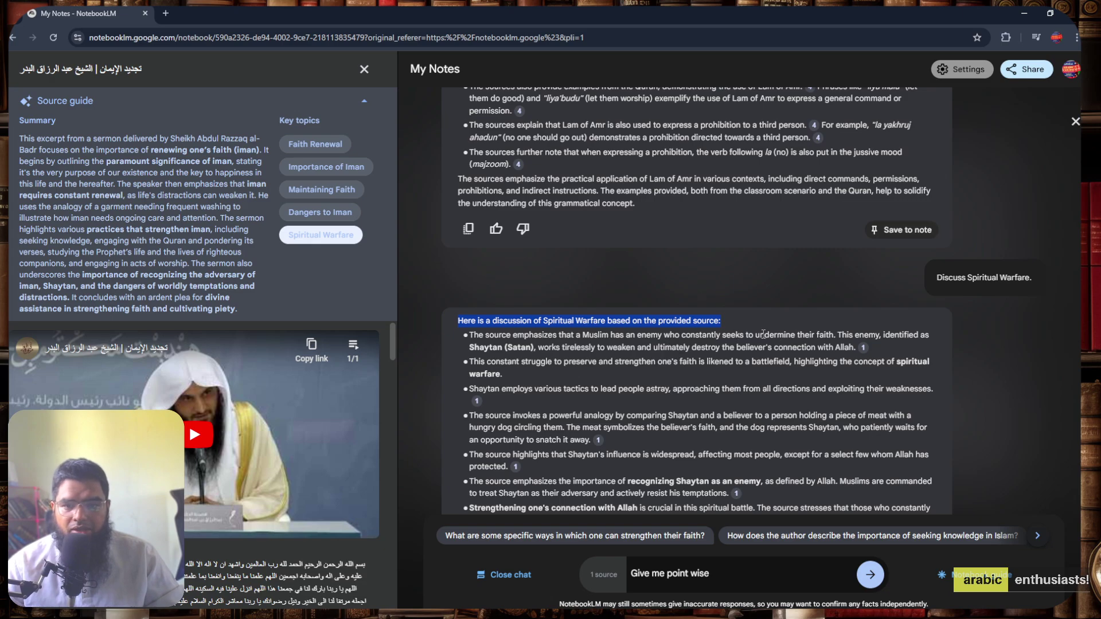
double_click(800, 334)
double_click(648, 334)
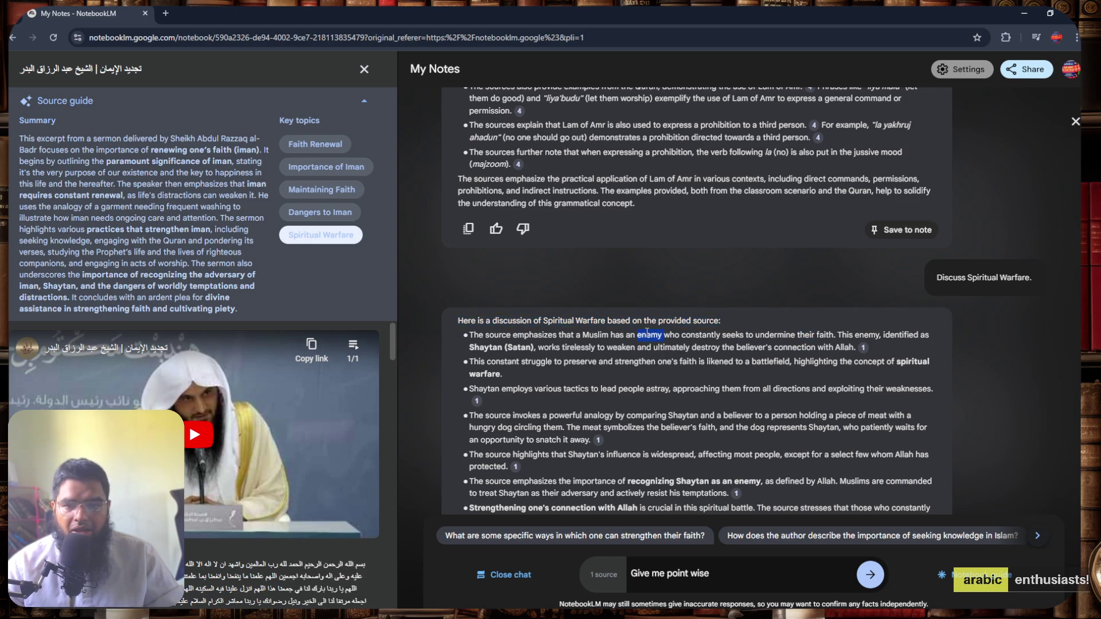
click(520, 343)
double_click(494, 347)
scroll(659, 323, down, 1)
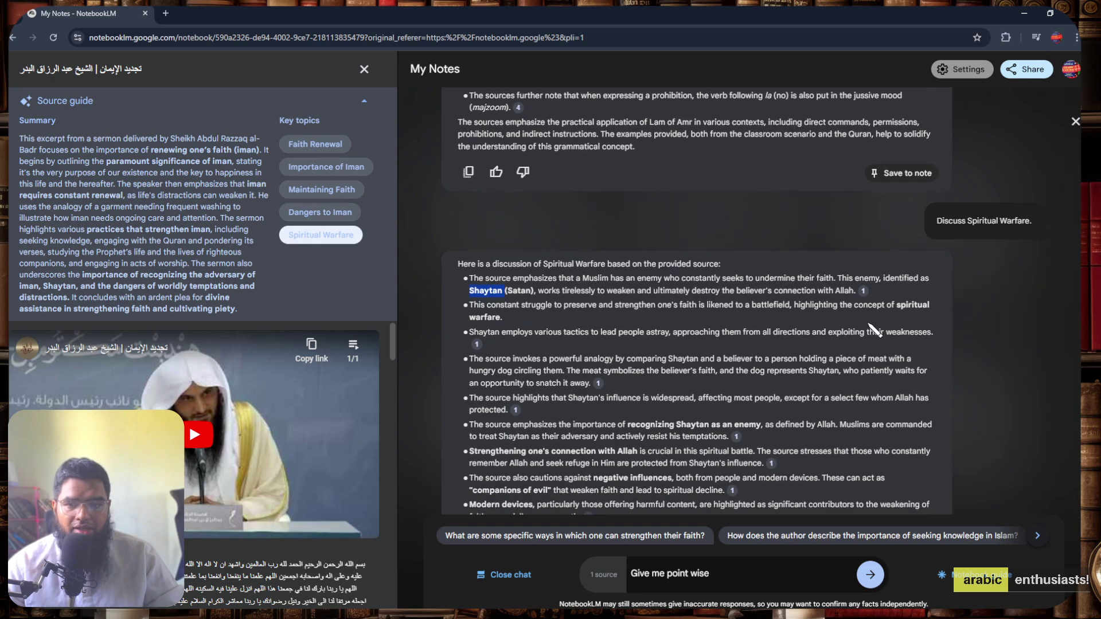
triple_click(895, 308)
click(674, 346)
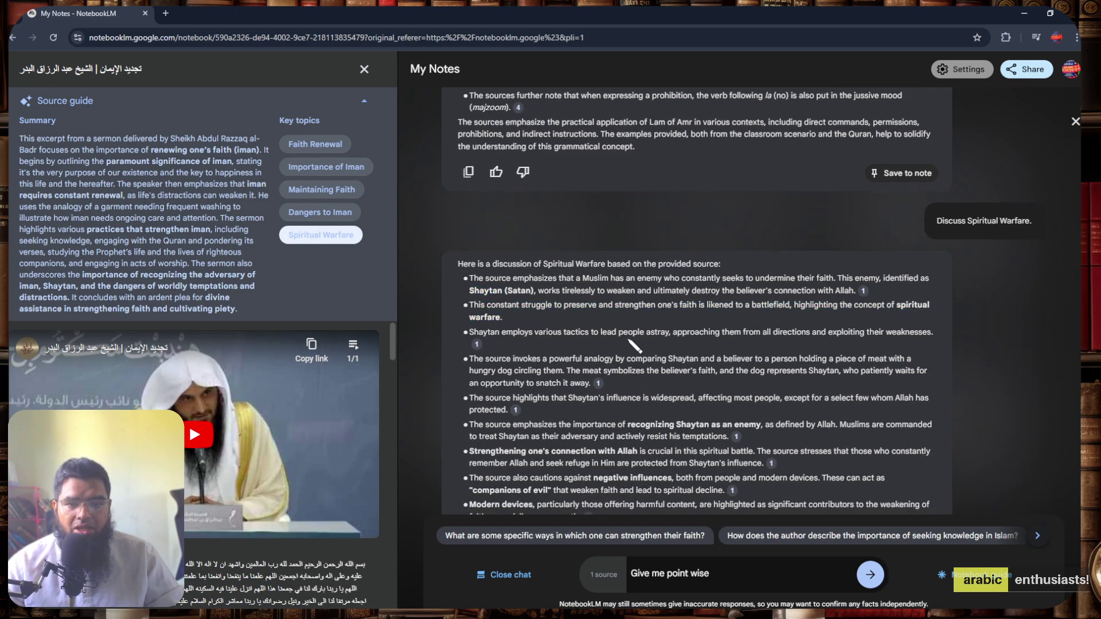
click(477, 344)
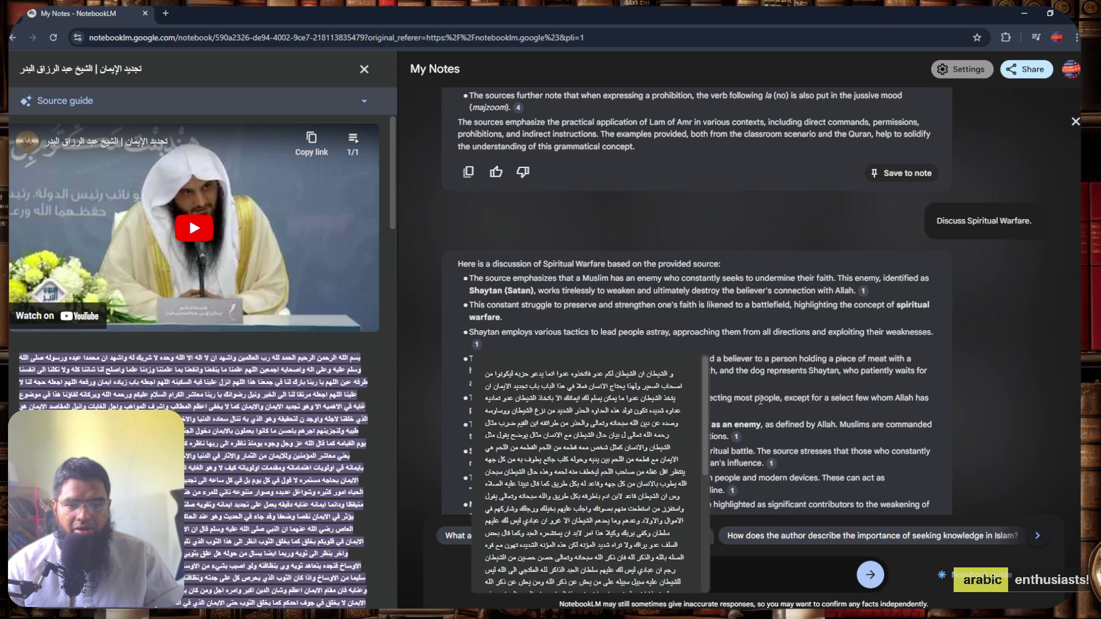
- Close the sermon's source guide to return to the sources list
scroll(520, 347, down, 5)
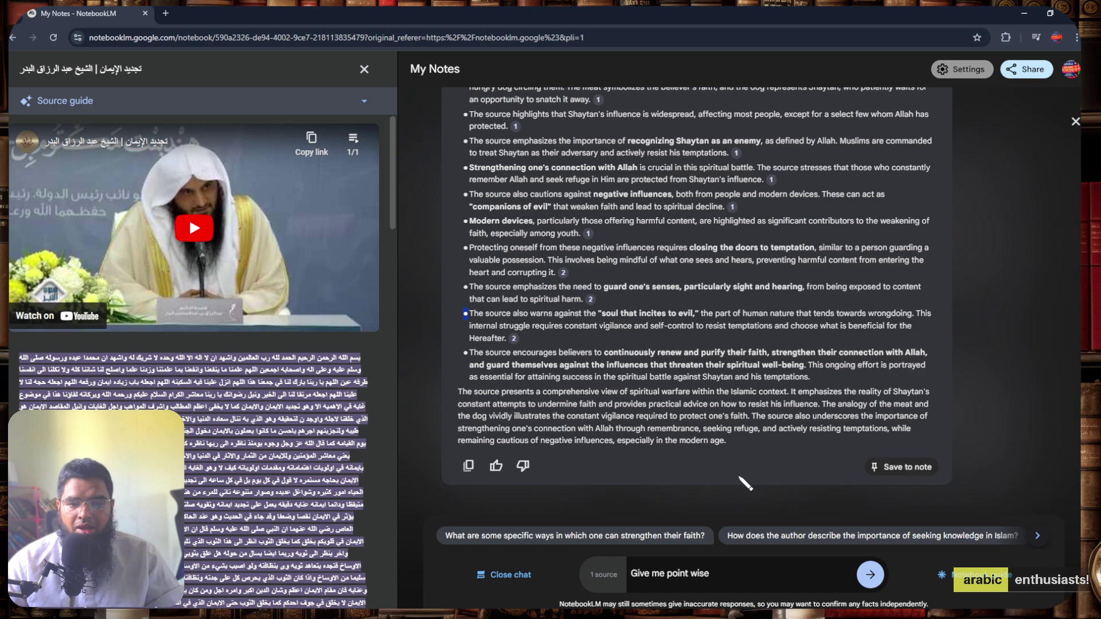
scroll(672, 464, up, 15)
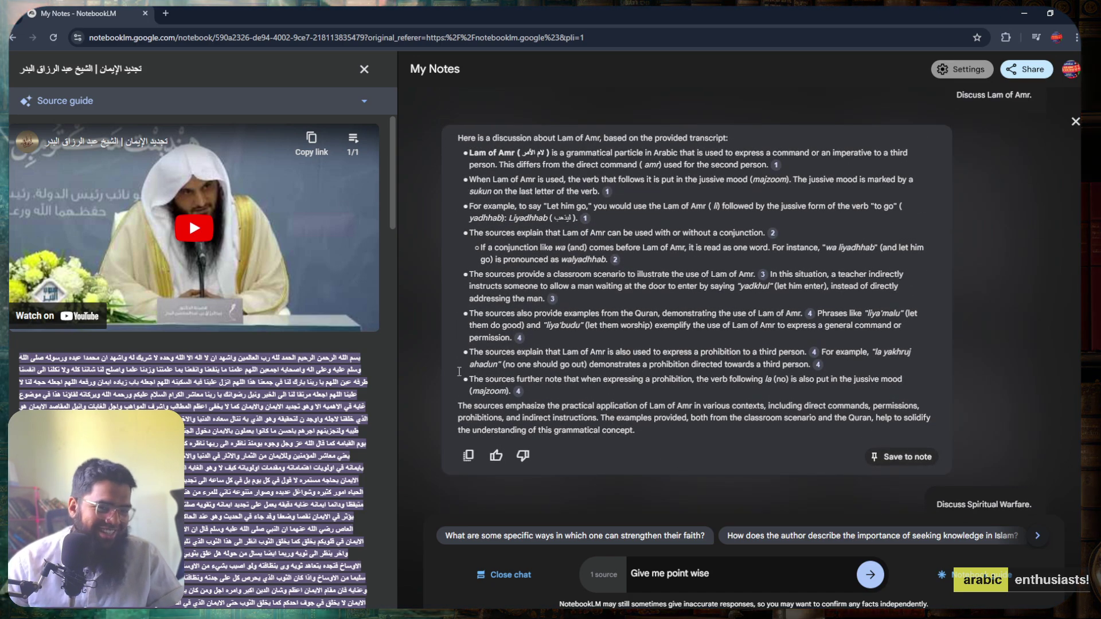
click(364, 69)
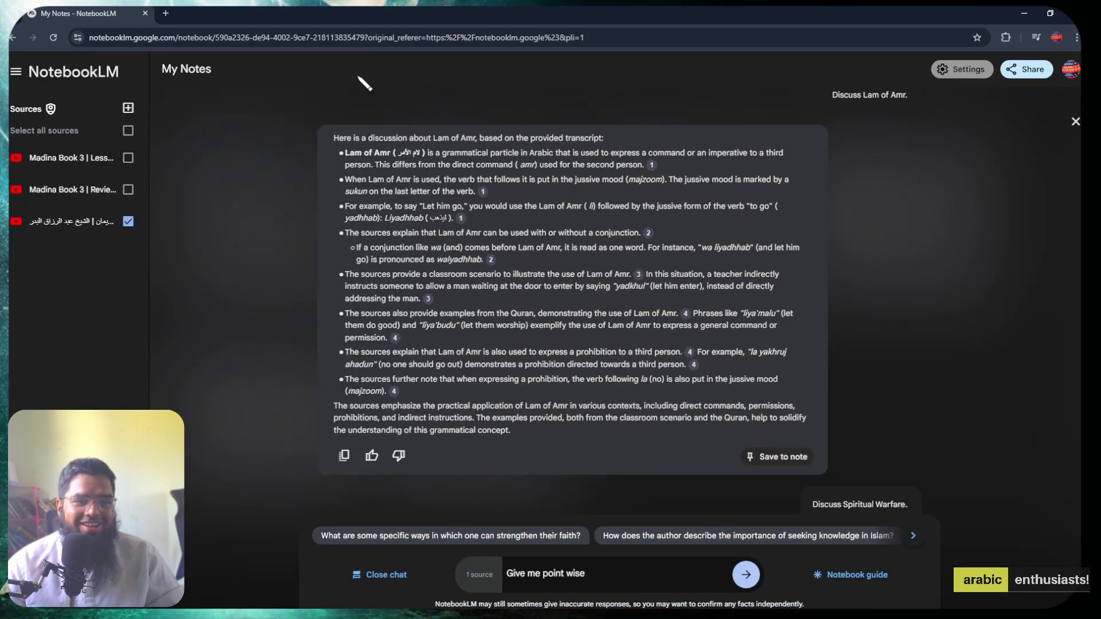
- Exclude the third source, open the notebook guide, and play the audio overview from 00:00
click(128, 223)
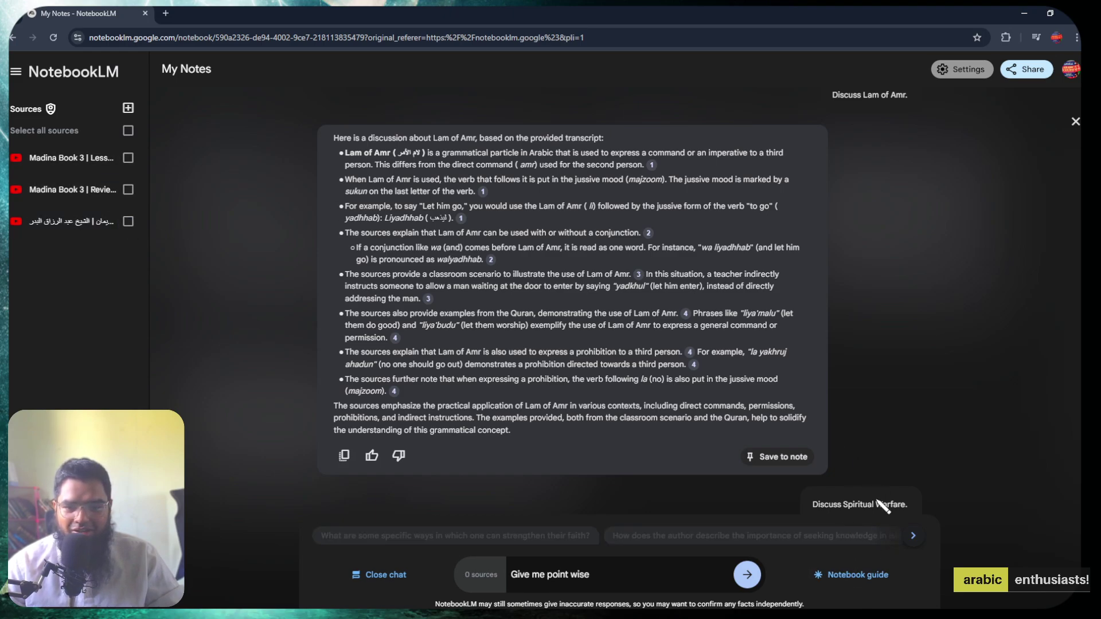
scroll(883, 506, down, 3)
click(853, 575)
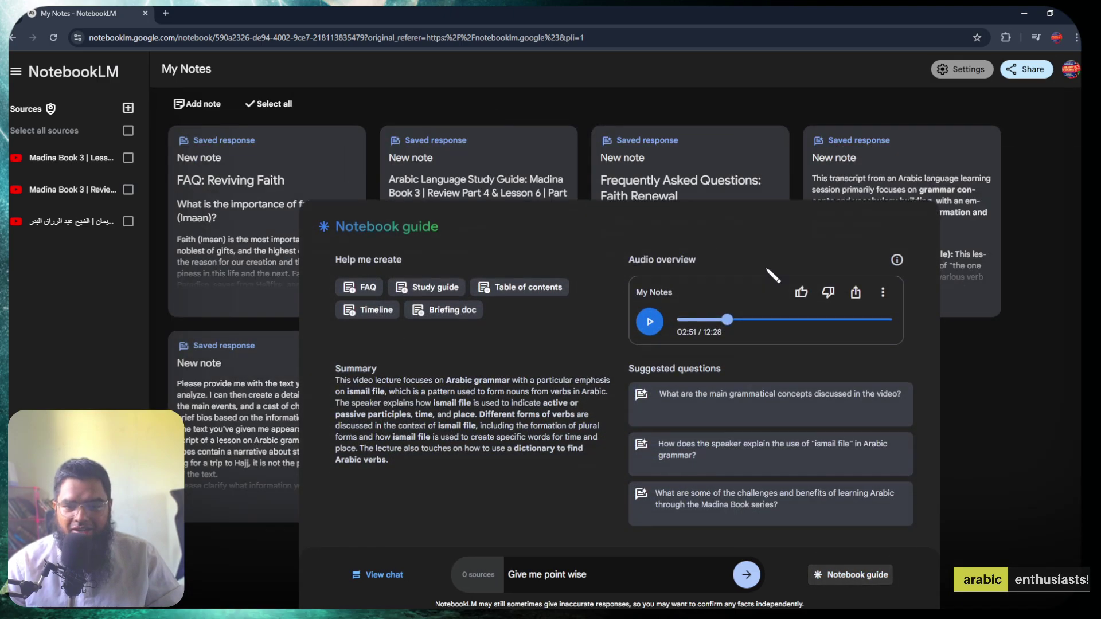
drag(717, 323, 664, 329)
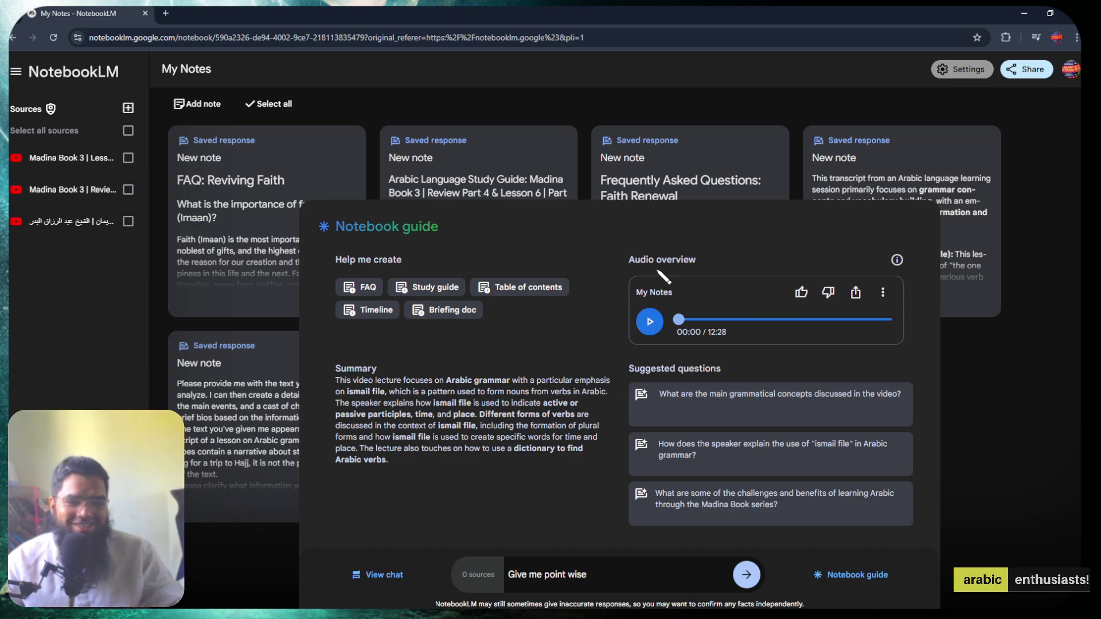
click(883, 293)
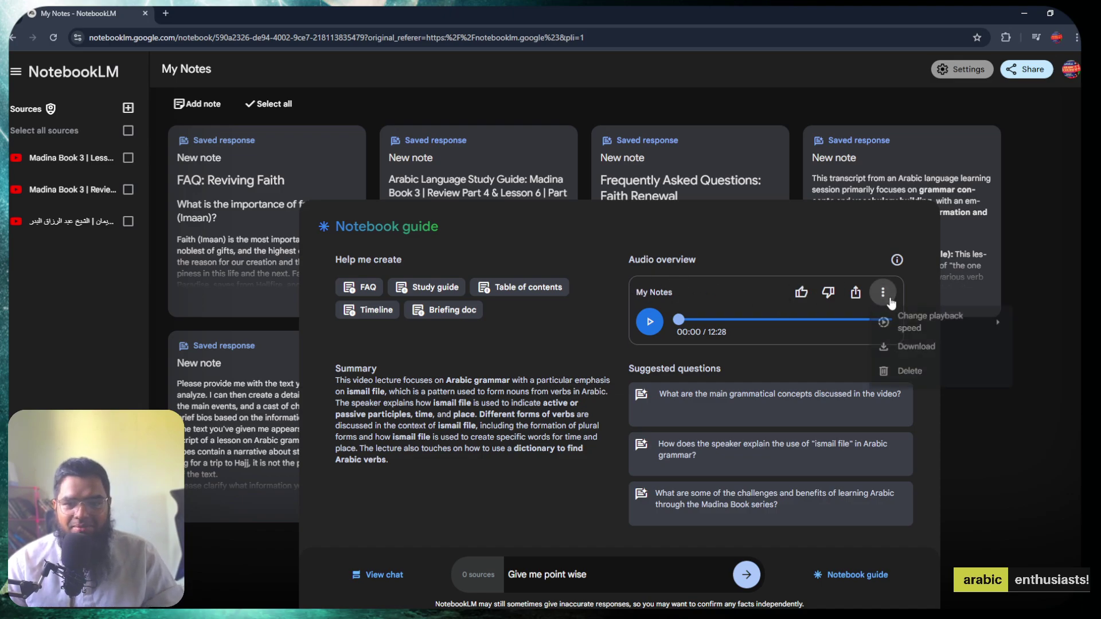
click(840, 269)
click(650, 322)
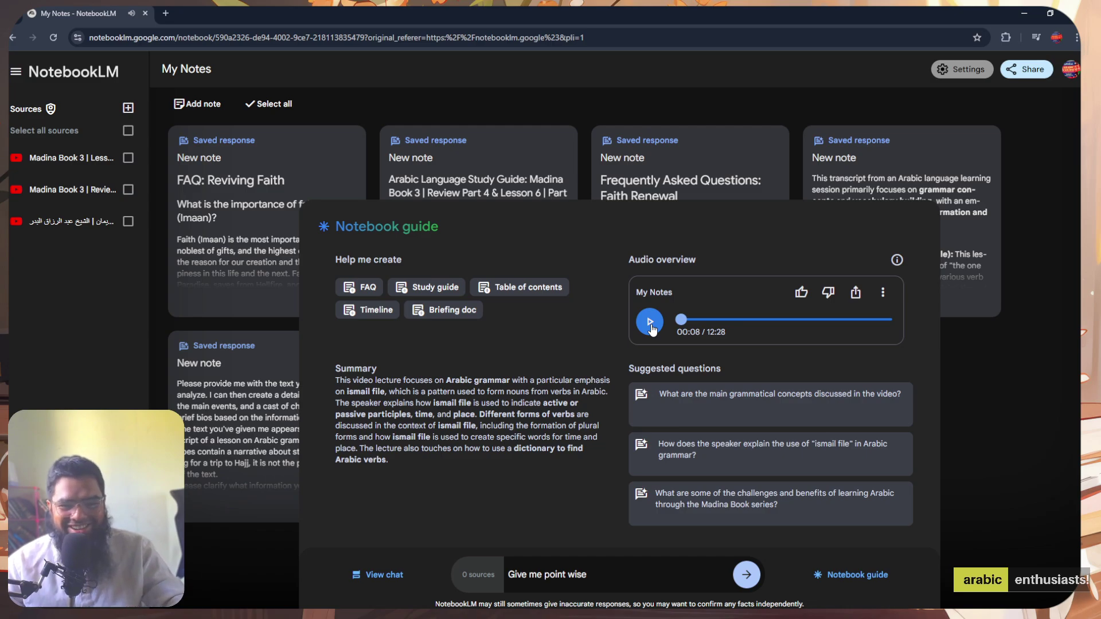
- Try 1.0x playback, then switch the audio overview to 1.5x speed while it plays
click(650, 323)
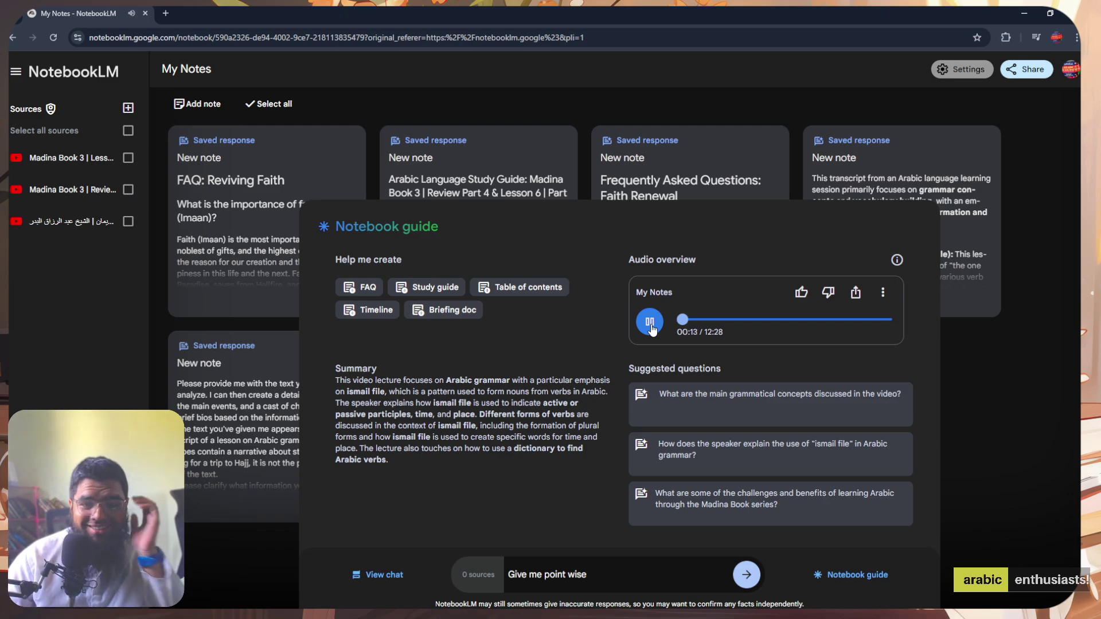
click(651, 323)
click(883, 292)
mouse_move(918, 324)
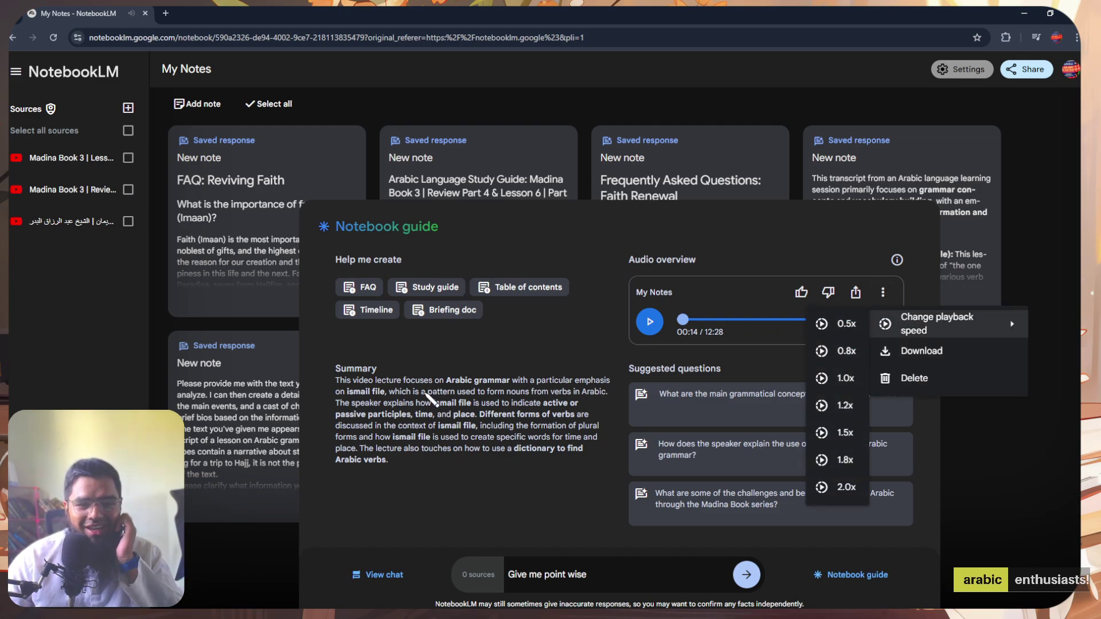
click(841, 379)
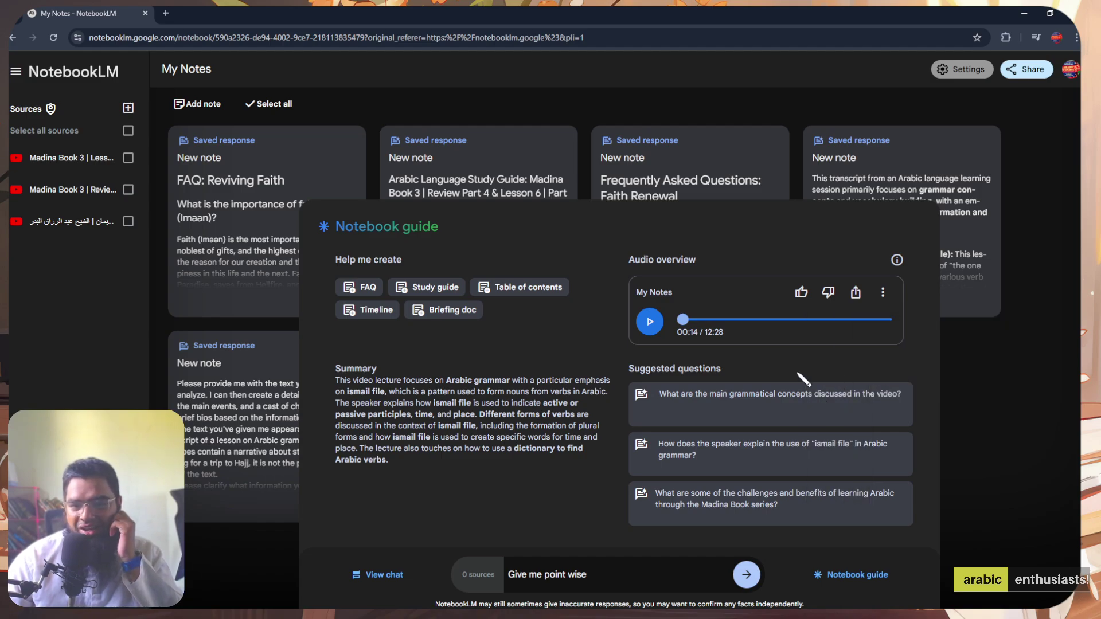
click(649, 324)
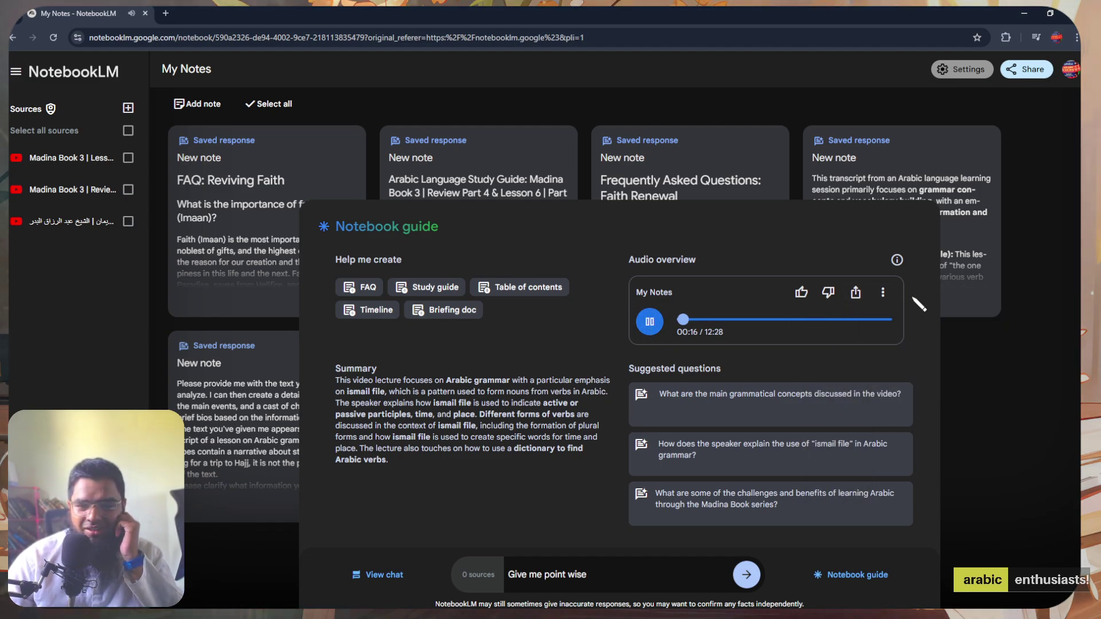
click(883, 292)
mouse_move(934, 324)
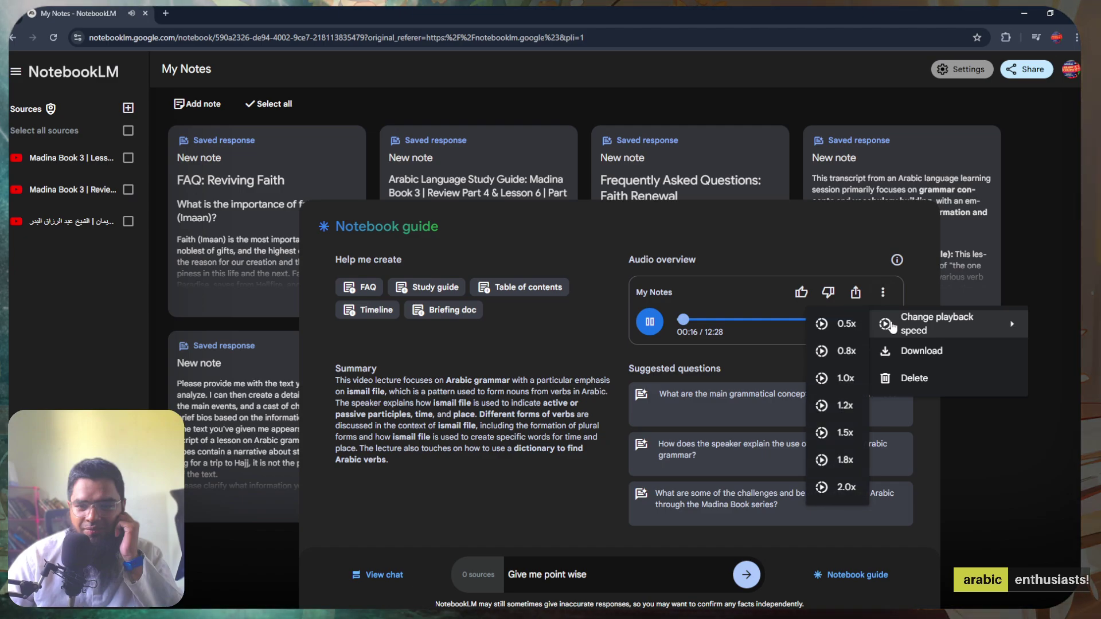
click(843, 433)
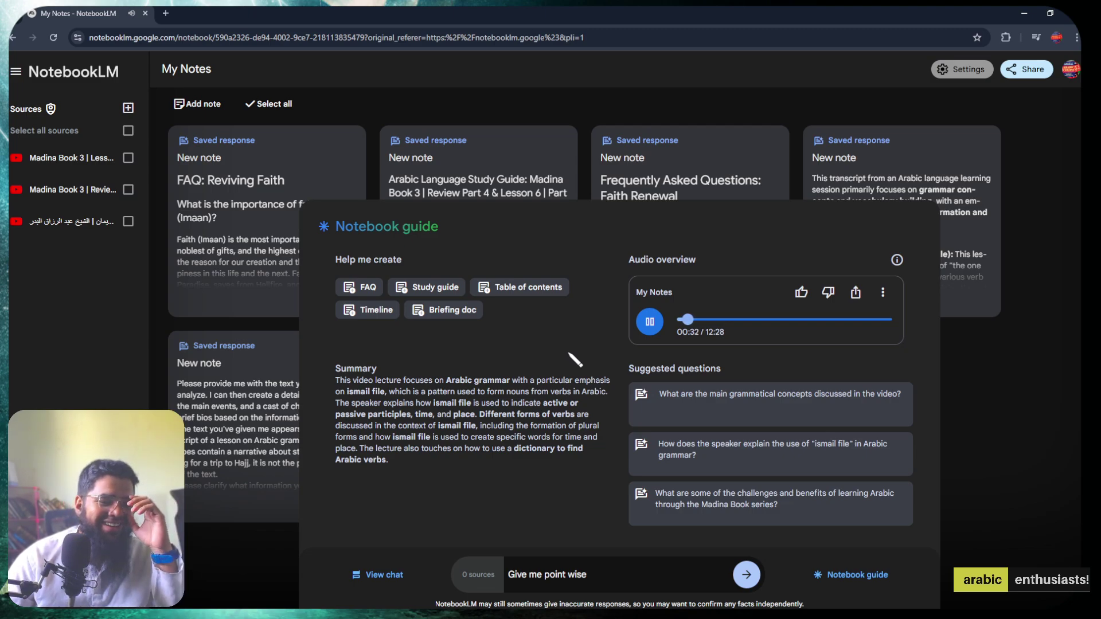
- Pause and resume the audio overview repeatedly as it plays on to 01:30 of 12:28
click(649, 322)
click(648, 325)
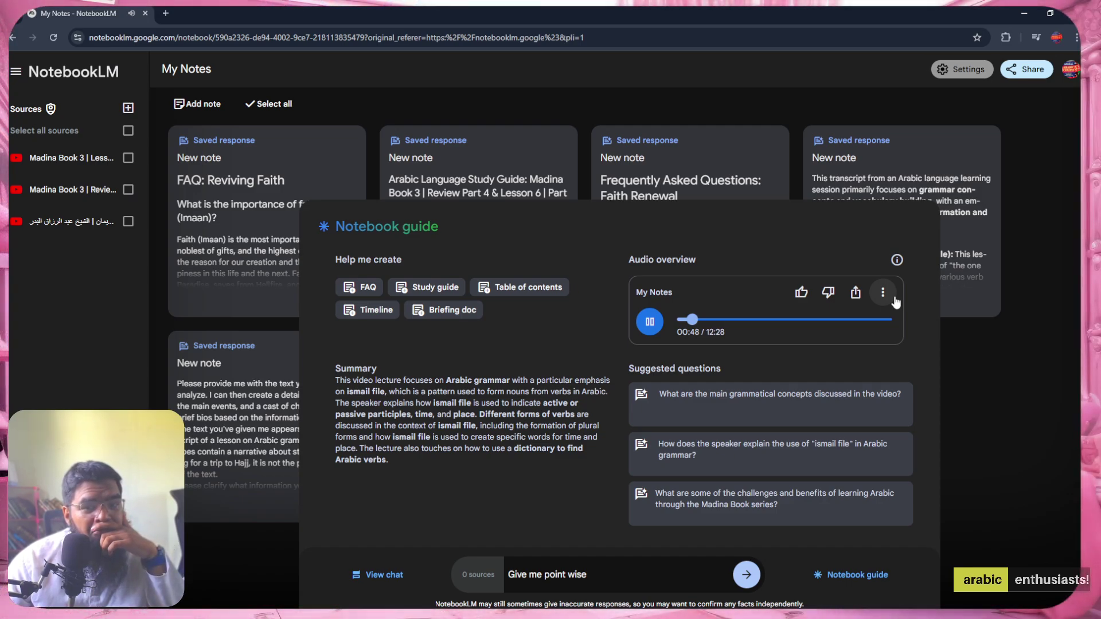
click(650, 323)
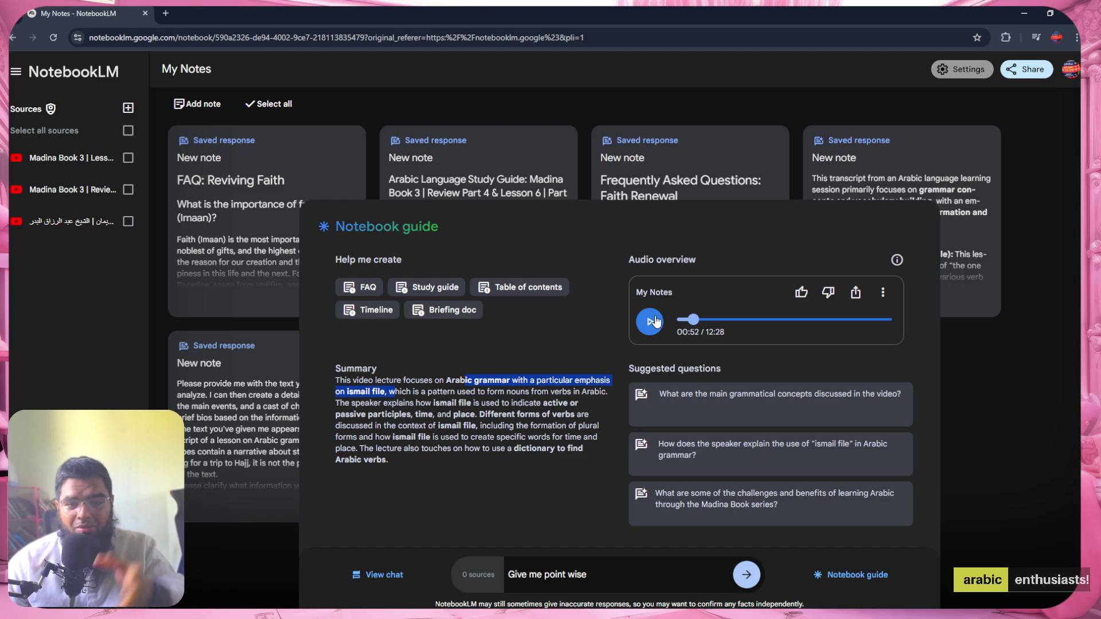
click(654, 326)
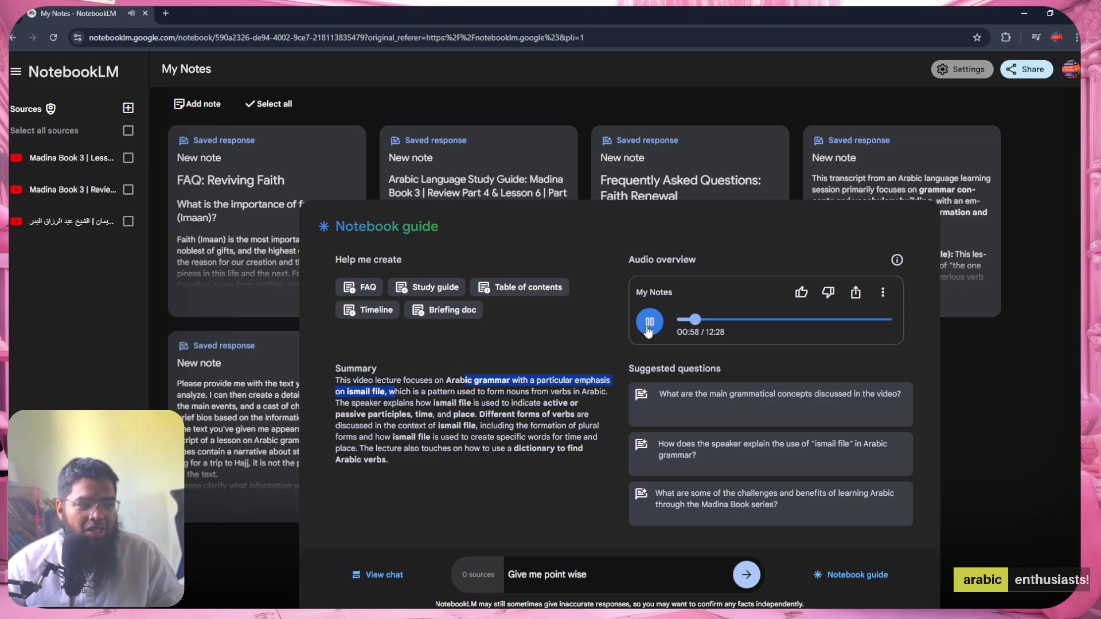
click(648, 324)
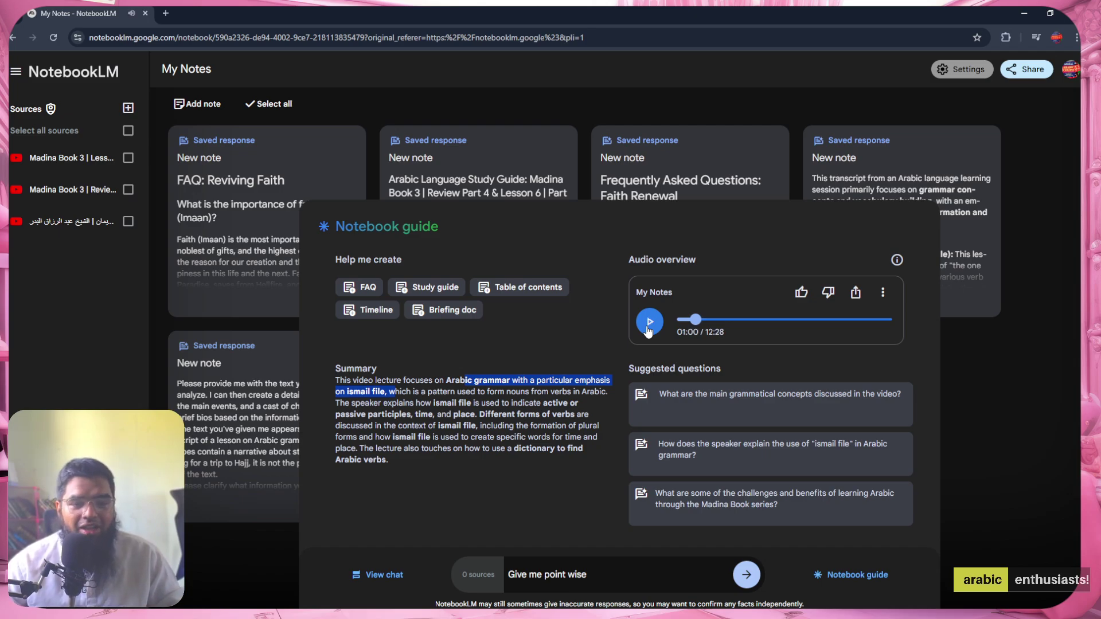
click(648, 329)
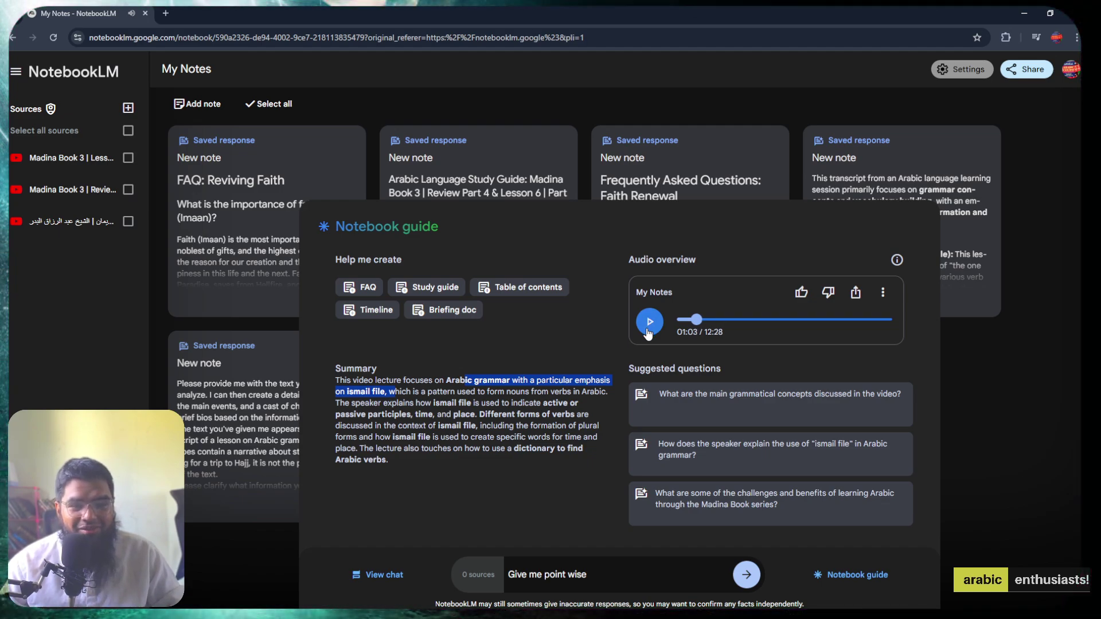
click(648, 331)
click(649, 330)
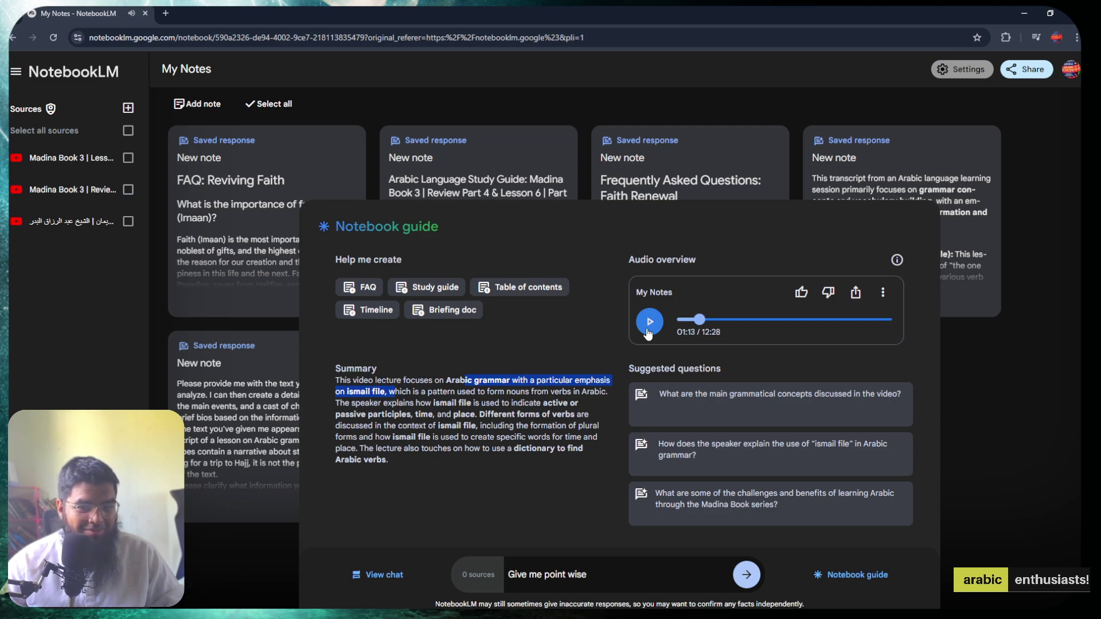
click(648, 333)
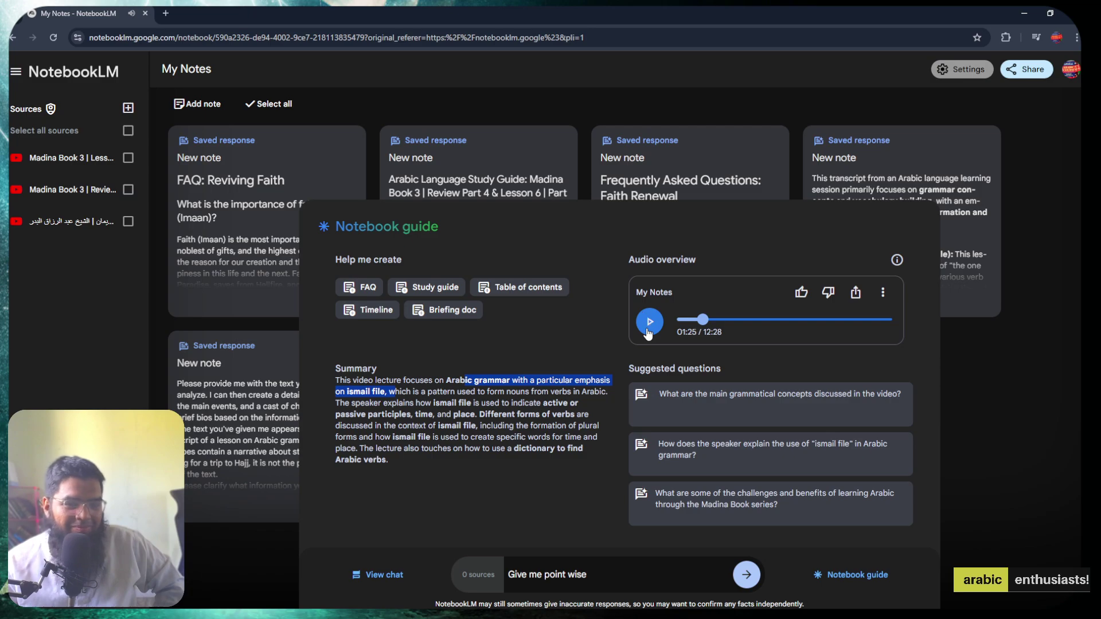
click(648, 331)
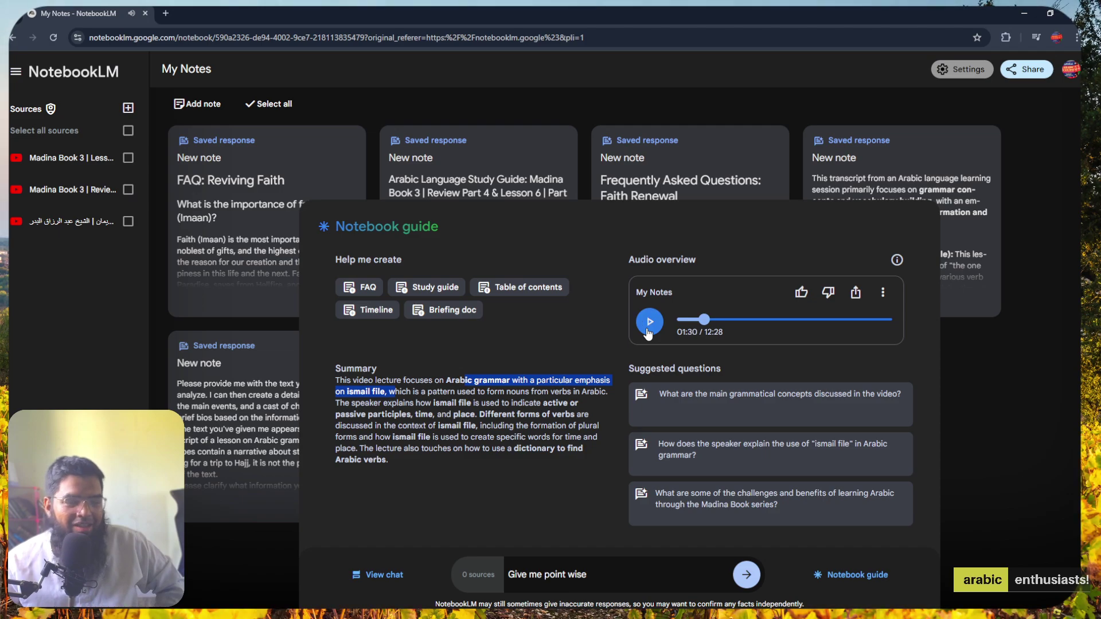
- Pause the 12:28 audio overview playback at 01:30
click(648, 331)
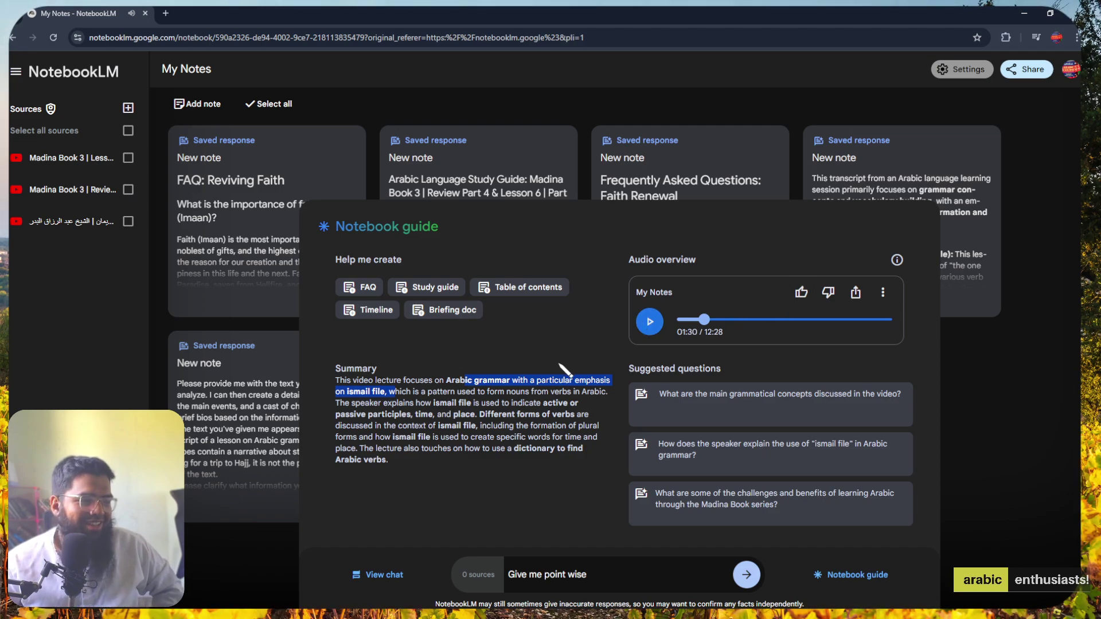